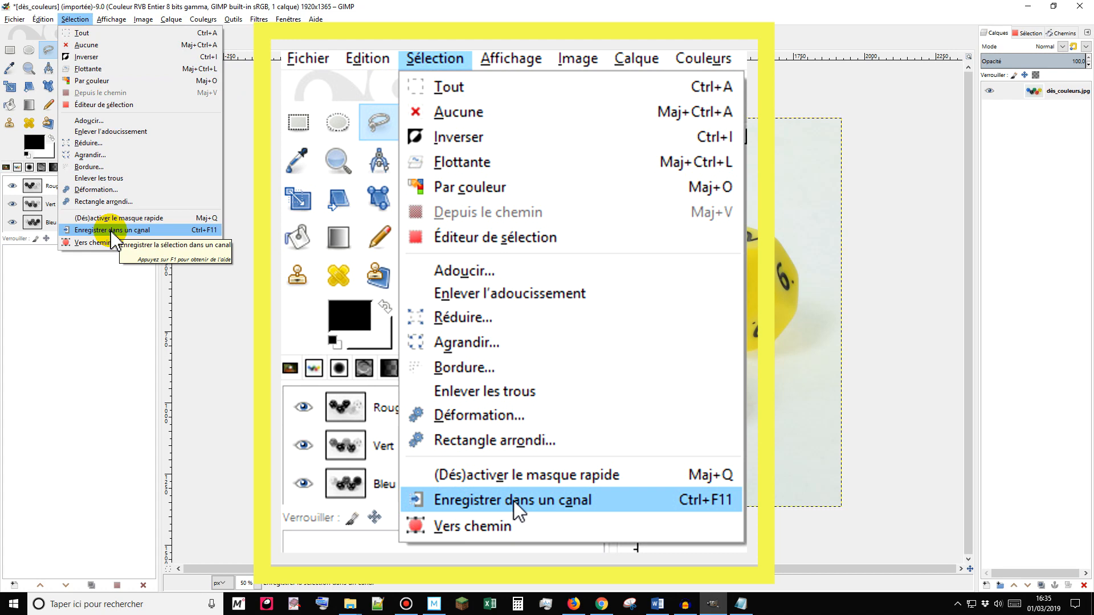
# Save the blue die's selection to a channel, and create another channel named "Dé bleu" initialised from the selection.
pyautogui.click(112, 232)
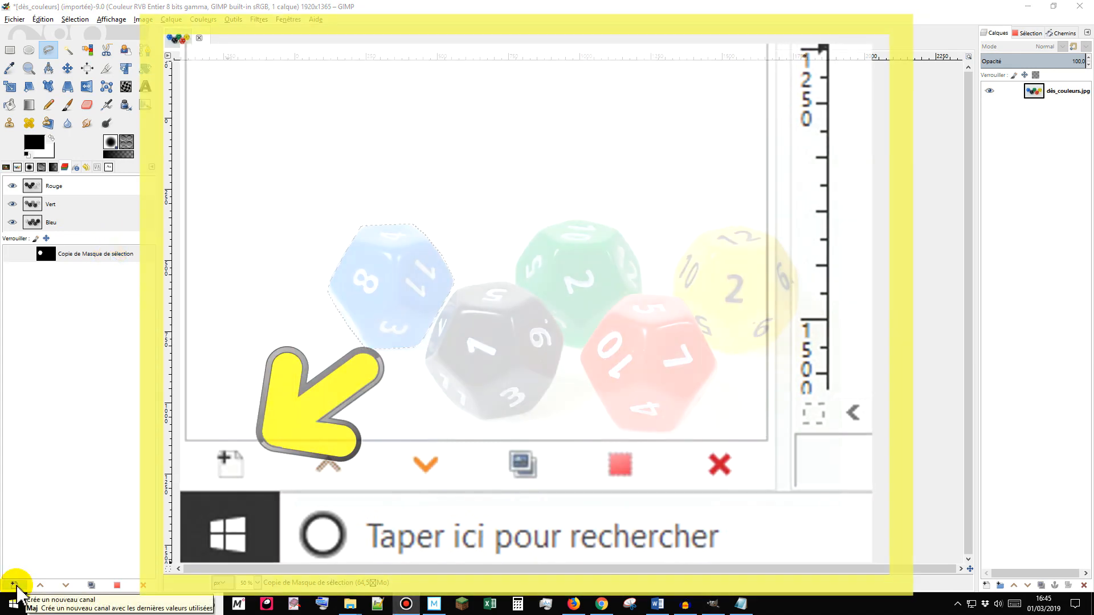
pyautogui.click(15, 585)
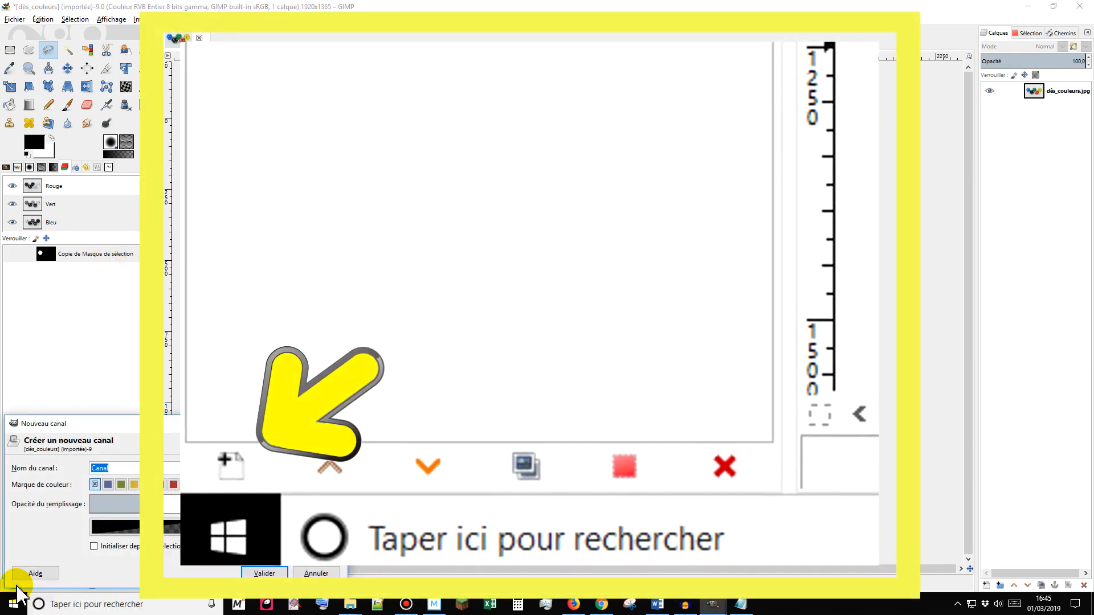
pyautogui.write('De')
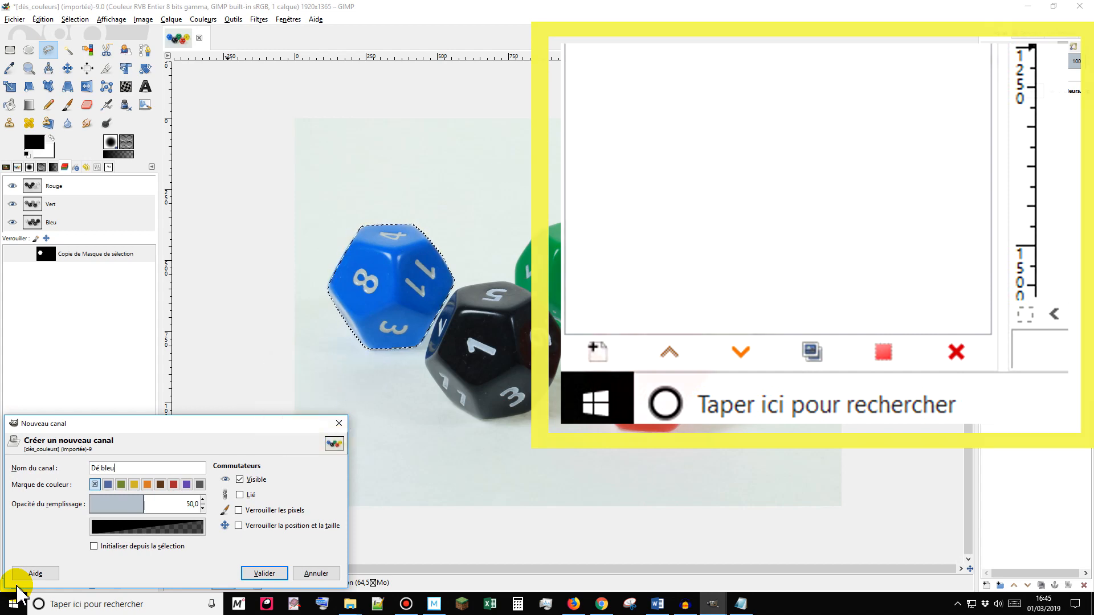
pyautogui.write(' bleu')
pyautogui.click(94, 546)
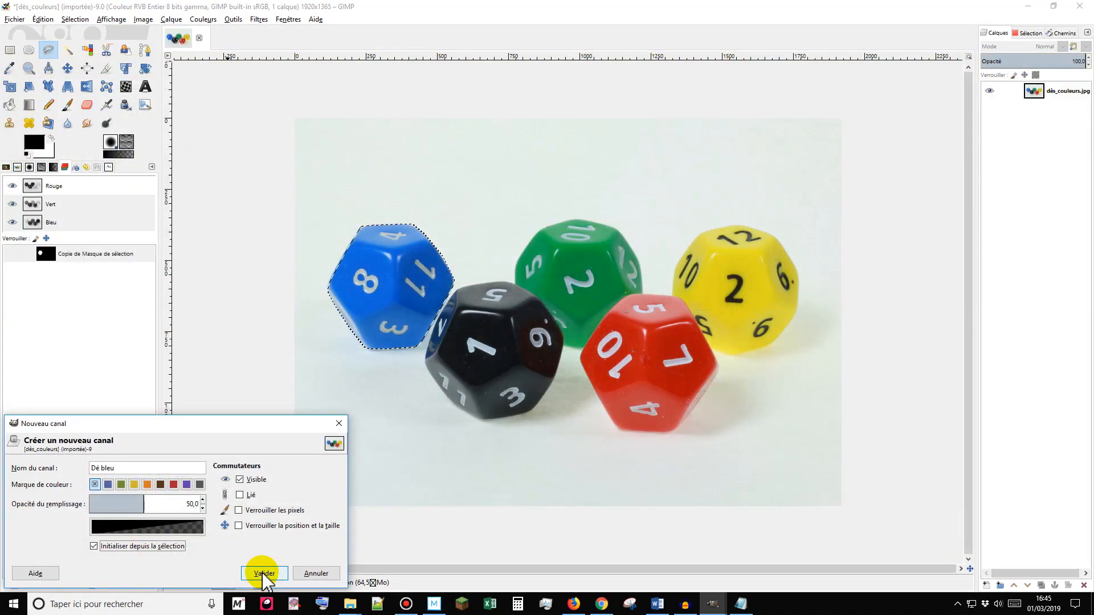
pyautogui.click(265, 573)
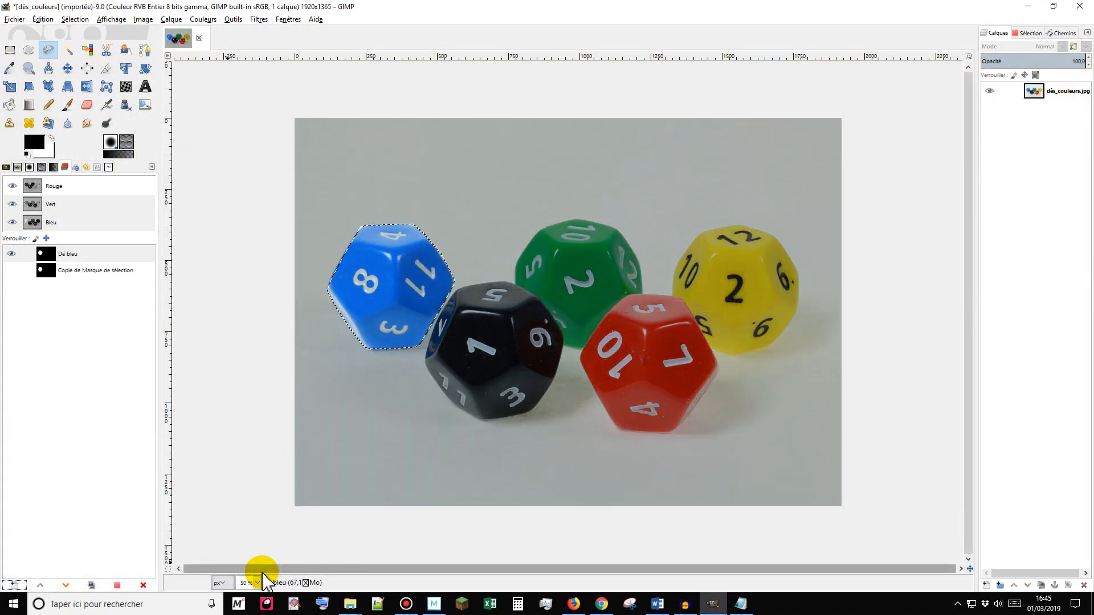
# Delete the redundant "Copie de Masque de sélection" channel.
pyautogui.click(84, 271)
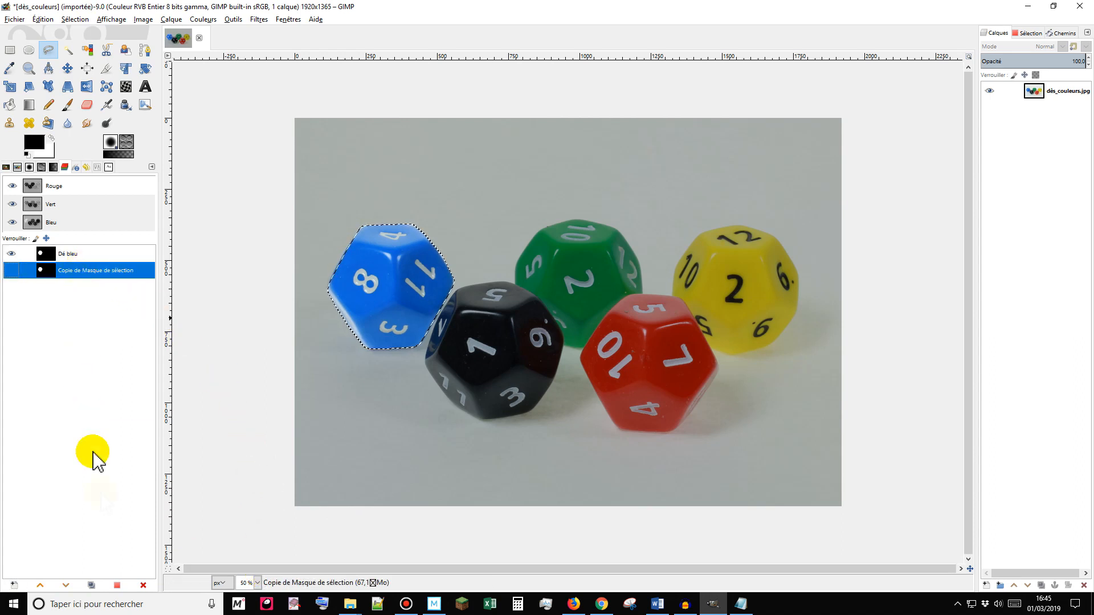
pyautogui.click(143, 586)
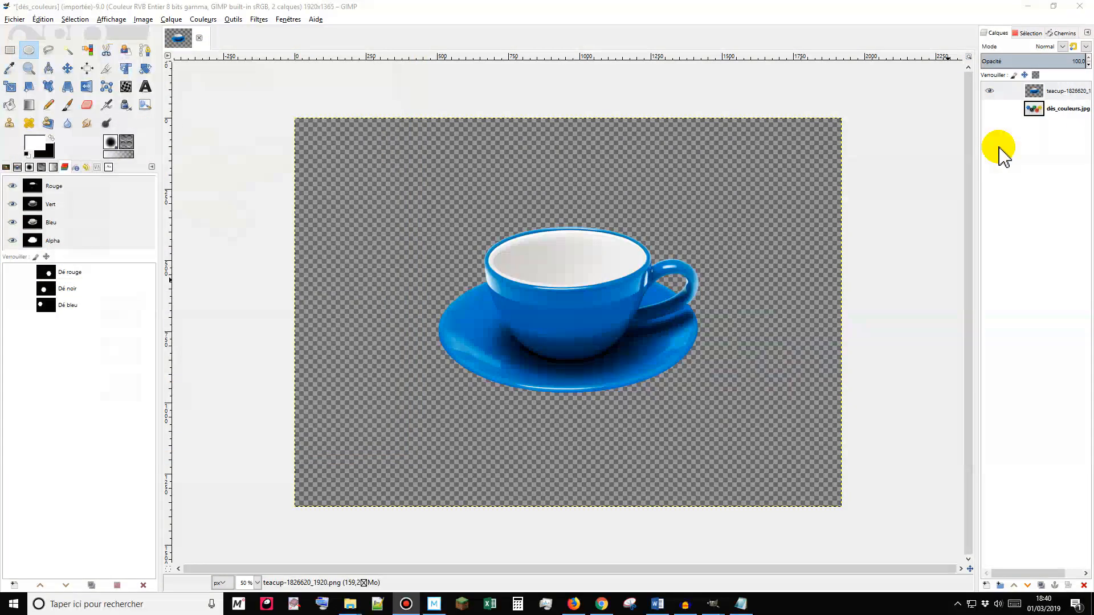
# Turn the teacup layer's alpha into a selection and store it in a new channel named "tasse" initialised from the selection.
pyautogui.rightClick(1054, 94)
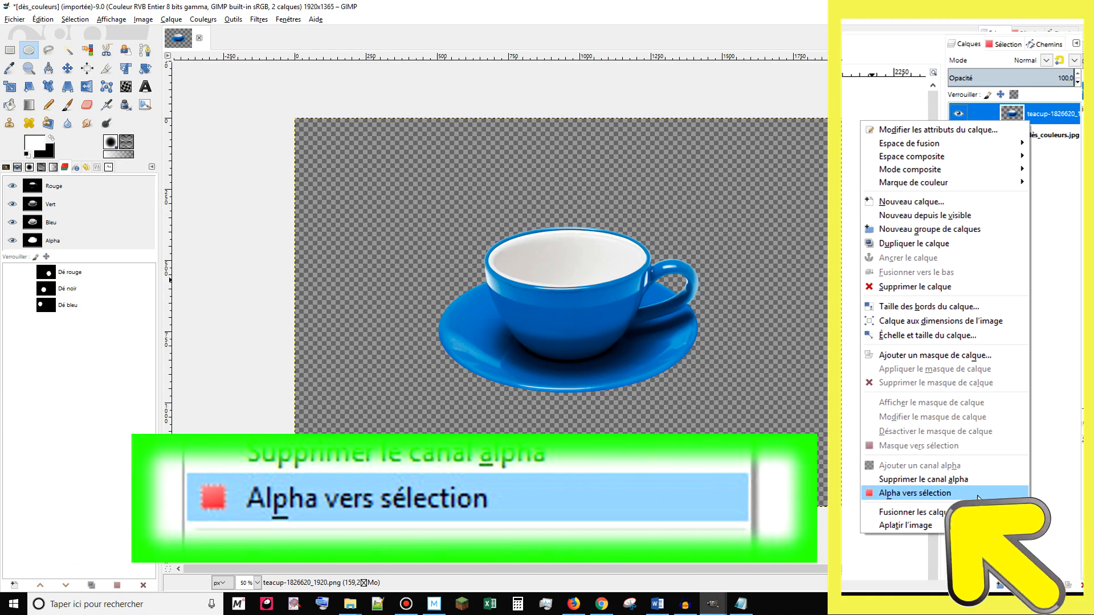
pyautogui.click(956, 400)
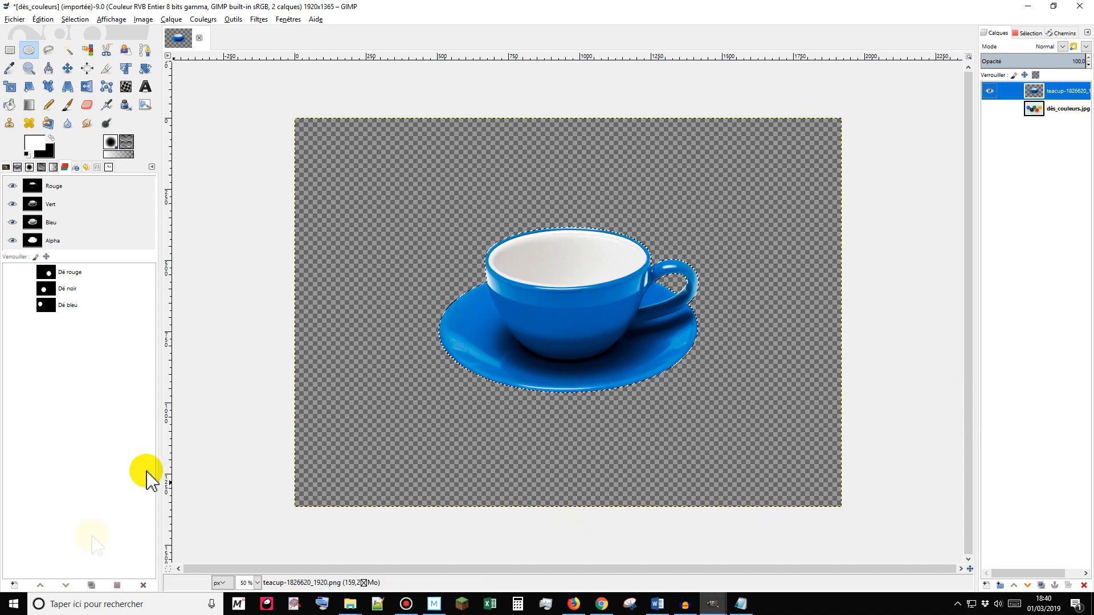
pyautogui.click(12, 585)
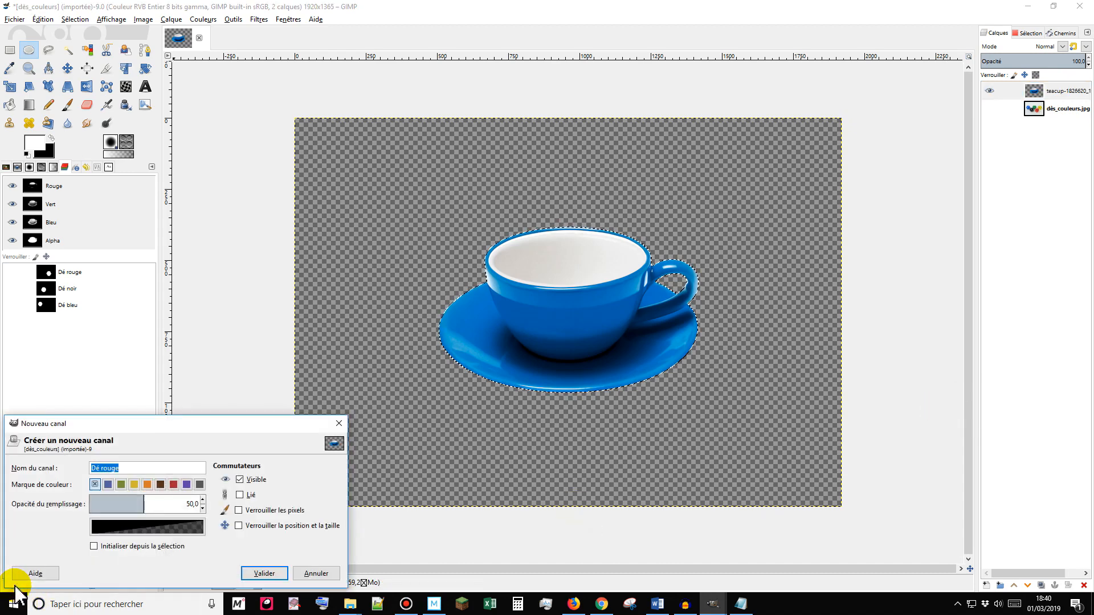
pyautogui.write('tasse')
pyautogui.click(94, 546)
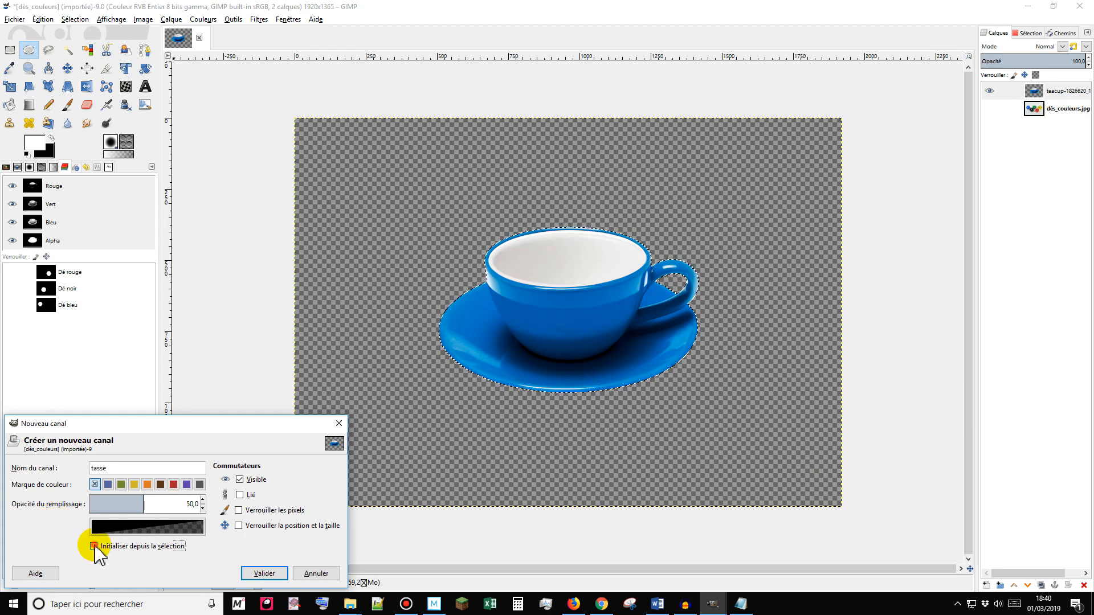
pyautogui.click(257, 573)
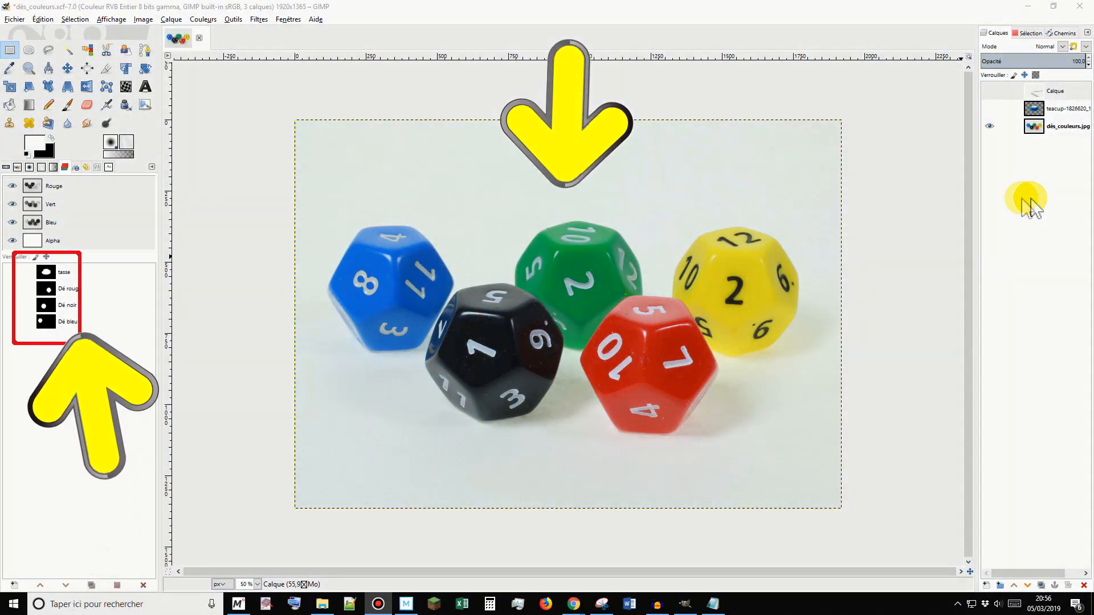
# Toggle the visibility of the "Calque" layer and duplicate the dés_couleurs.jpg layer.
pyautogui.click(990, 91)
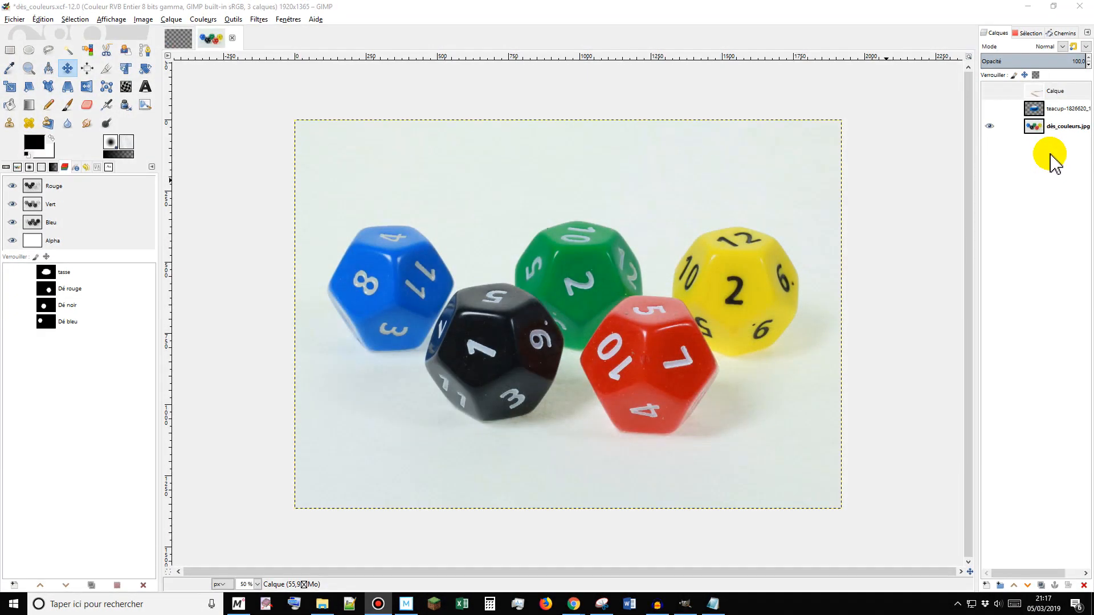
pyautogui.click(1060, 126)
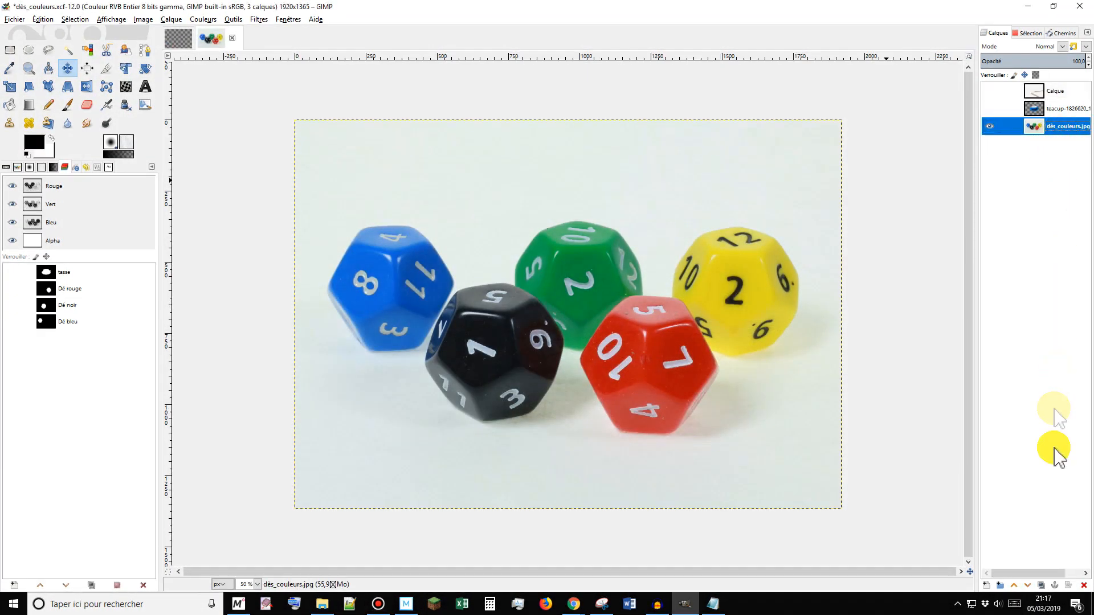
pyautogui.click(1041, 585)
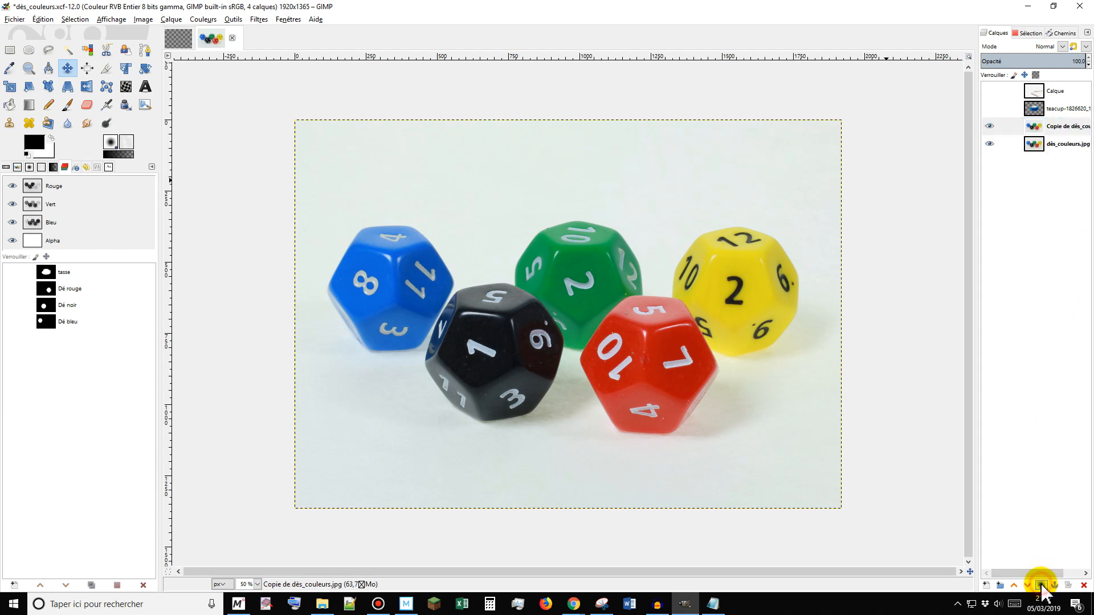
# Add a layer mask to the duplicated dice layer, initialised from the "Dé bleu" channel.
pyautogui.rightClick(1060, 126)
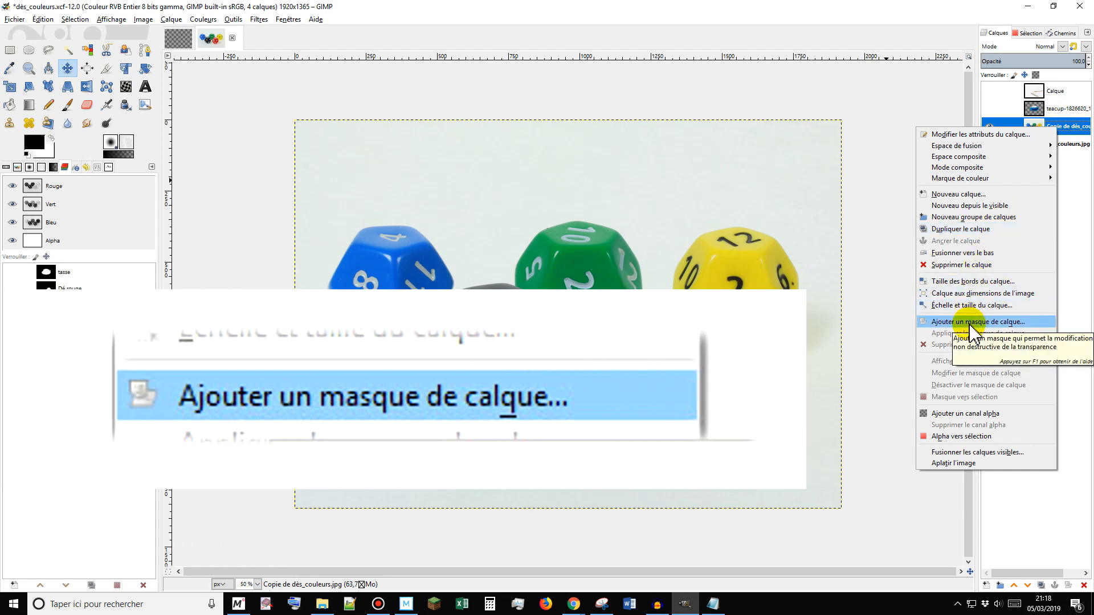
pyautogui.click(972, 324)
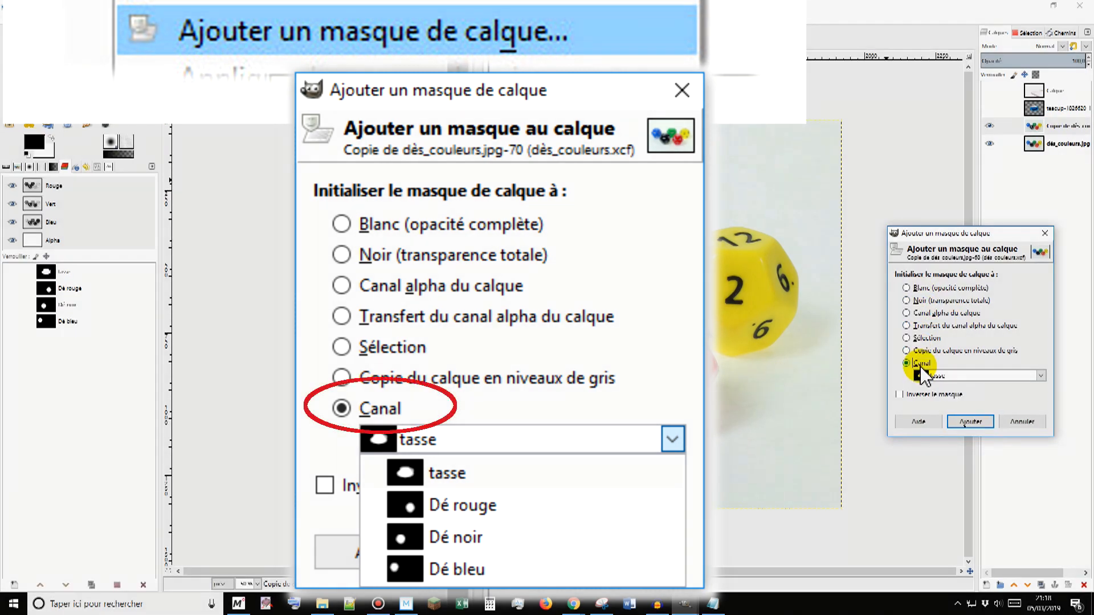
pyautogui.click(1043, 376)
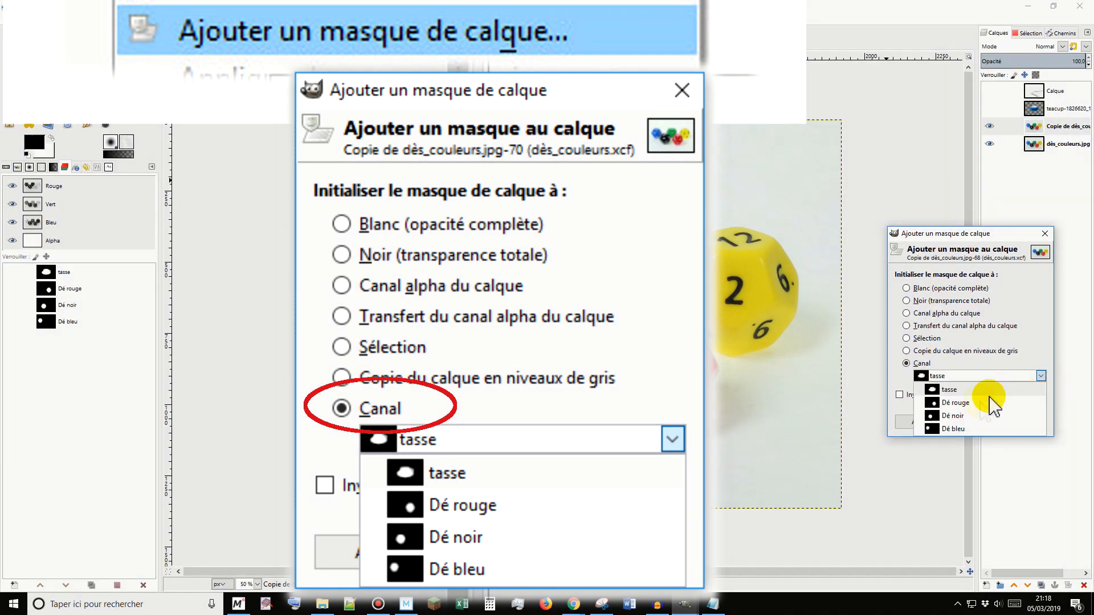
pyautogui.click(963, 432)
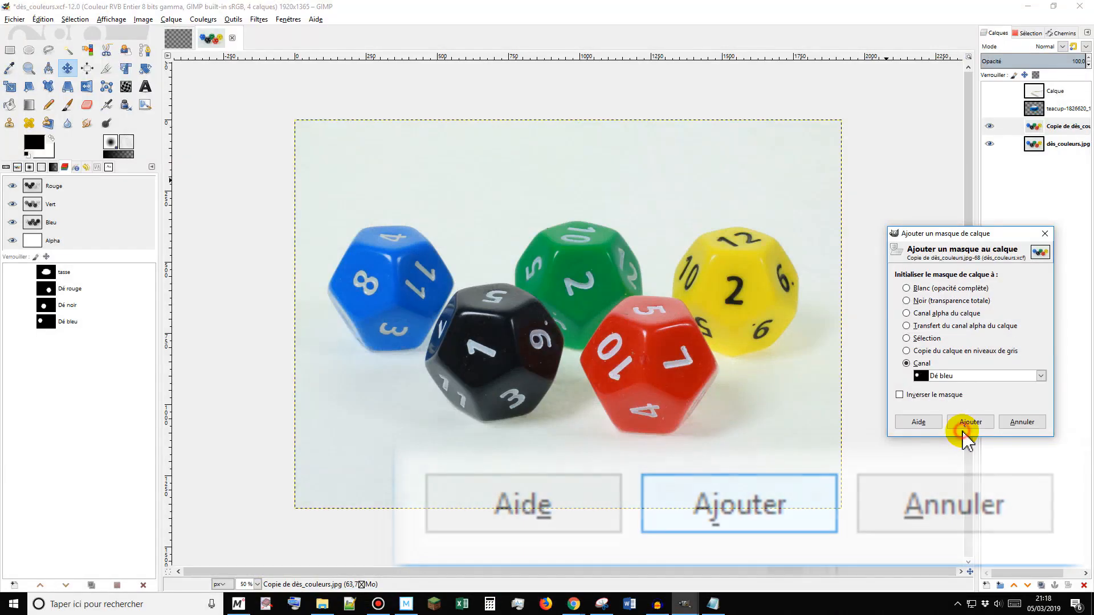
pyautogui.click(969, 425)
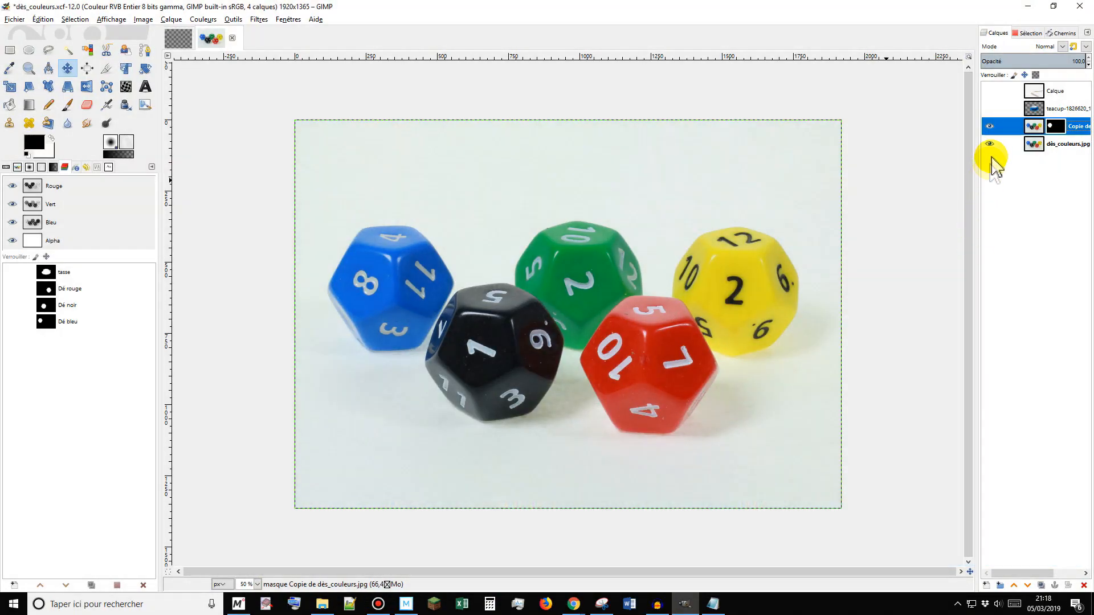
# Hide the original dés_couleurs.jpg layer and apply the layer mask on its copy.
pyautogui.click(990, 144)
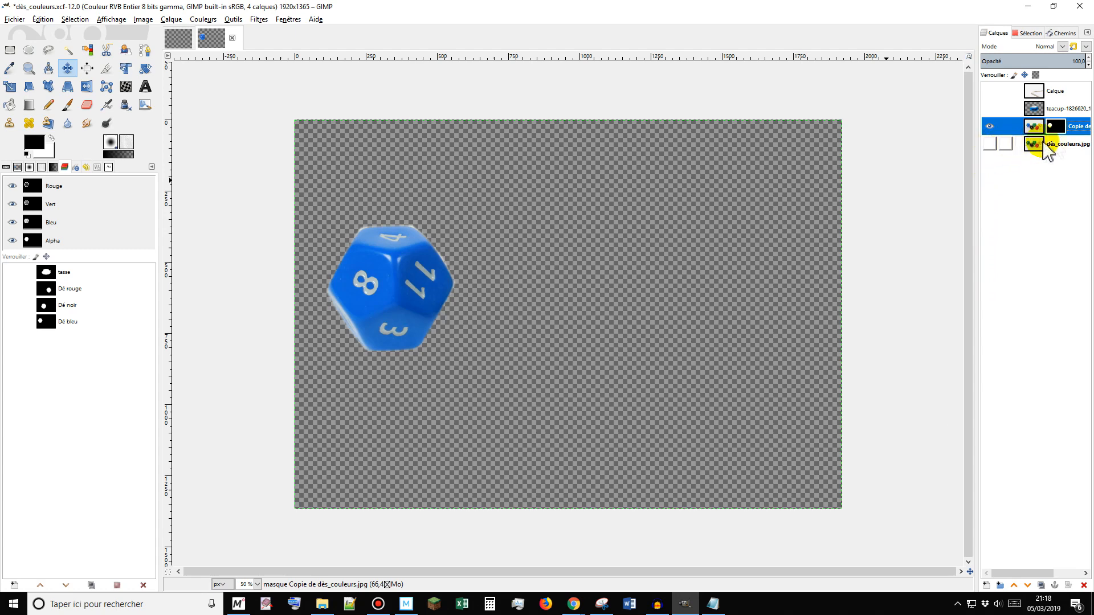
pyautogui.rightClick(1057, 126)
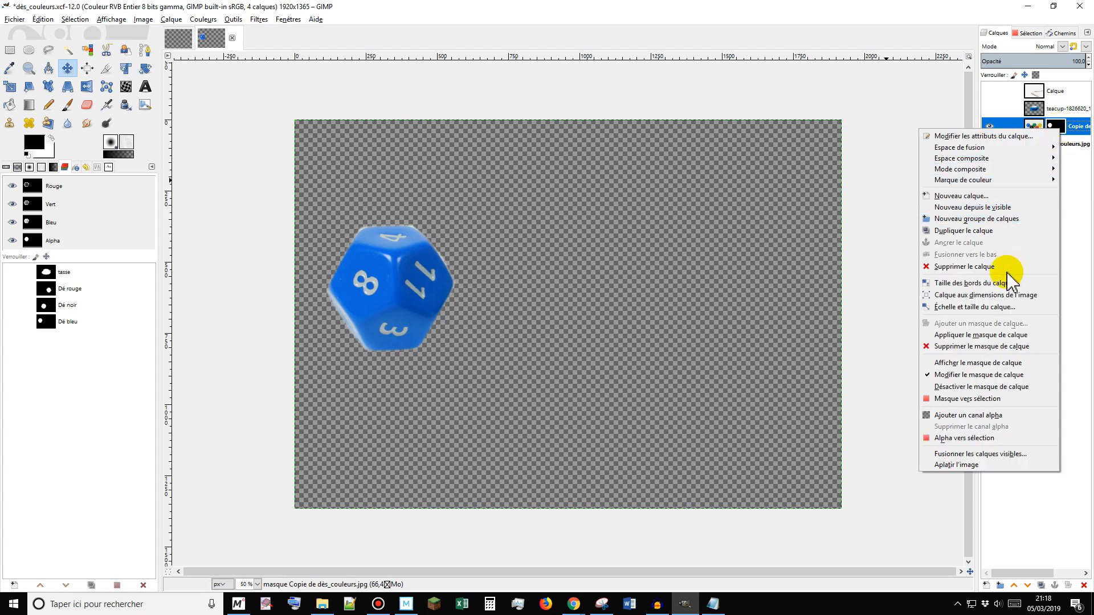
pyautogui.click(990, 336)
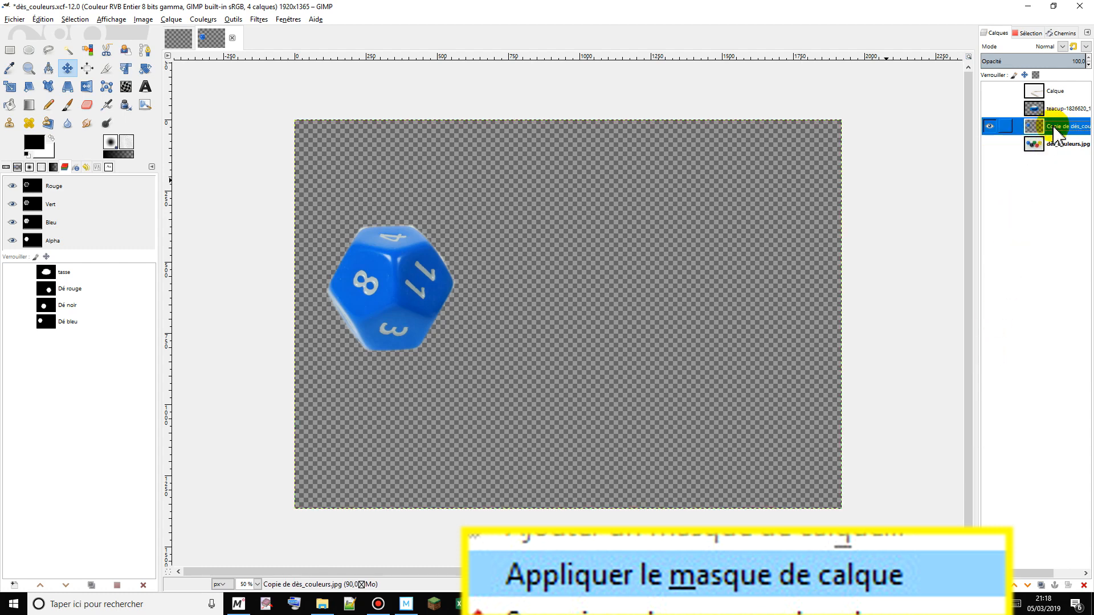
# Move the blue die layer to the top of the layer stack and show the "Calque" notebook layer beneath it.
pyautogui.moveTo(1054, 134); pyautogui.dragTo(1037, 87)
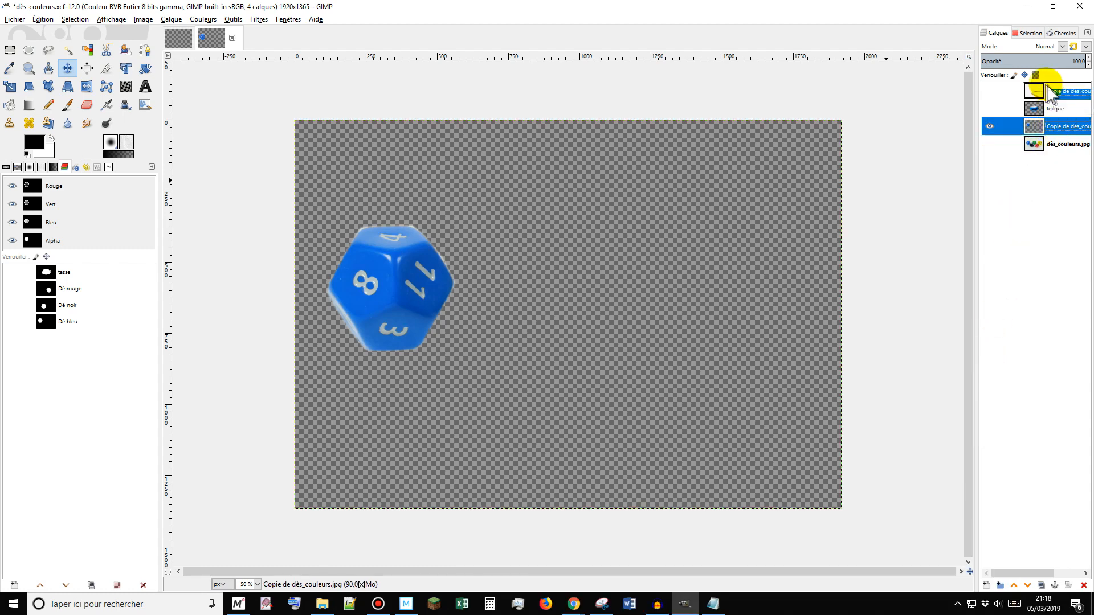
pyautogui.click(991, 109)
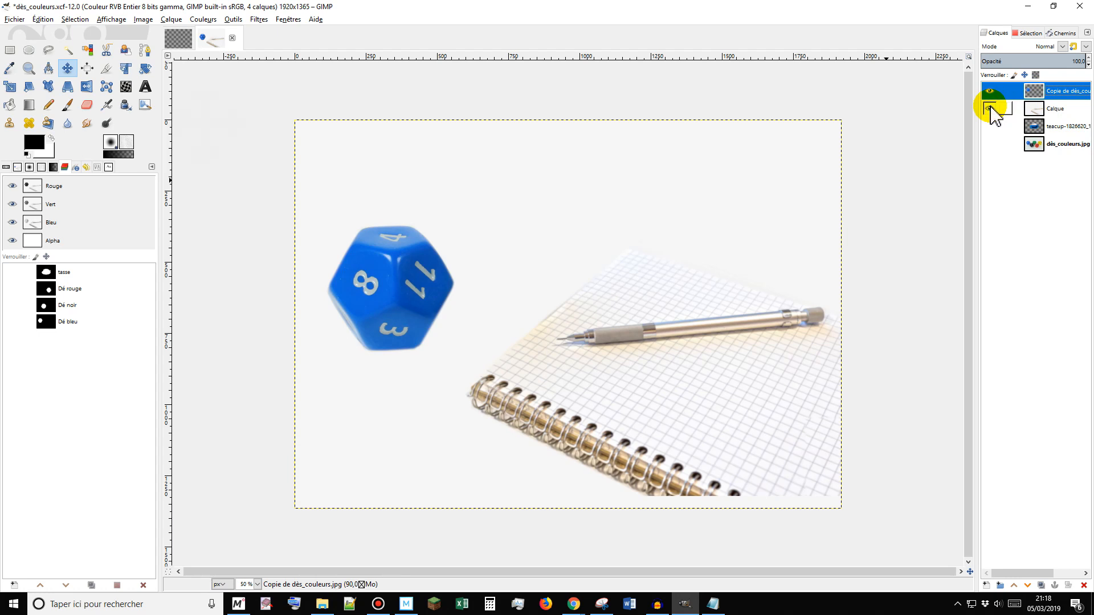
# Move the blue die down beside the notebook and scale its layer proportionally to about 1000 px wide.
pyautogui.click(67, 68)
pyautogui.moveTo(321, 285); pyautogui.dragTo(358, 406)
pyautogui.click(171, 19)
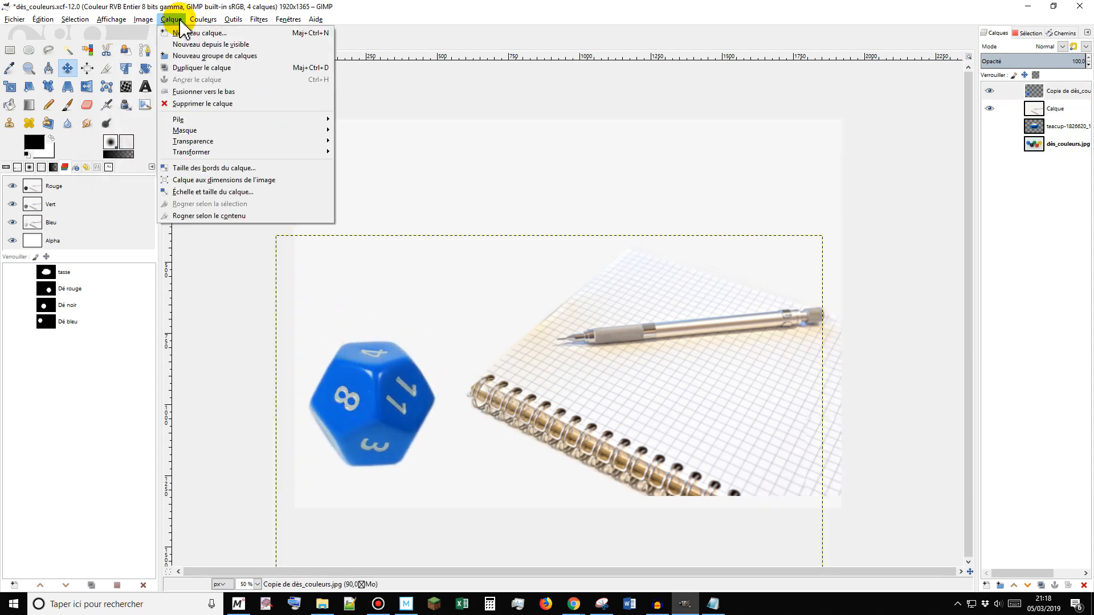
pyautogui.click(215, 192)
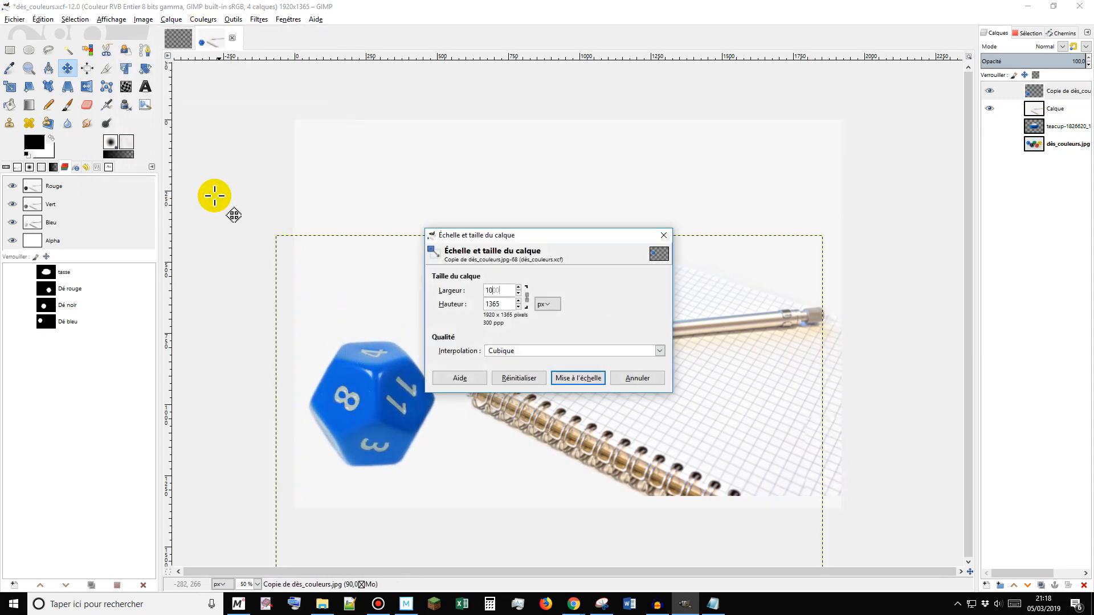
pyautogui.click(592, 379)
# Reposition the scaled blue die beside the notebook's spiral and fit its layer to the image size.
pyautogui.moveTo(454, 411); pyautogui.dragTo(350, 416)
pyautogui.click(408, 395)
pyautogui.click(1082, 61)
pyautogui.rightClick(1049, 96)
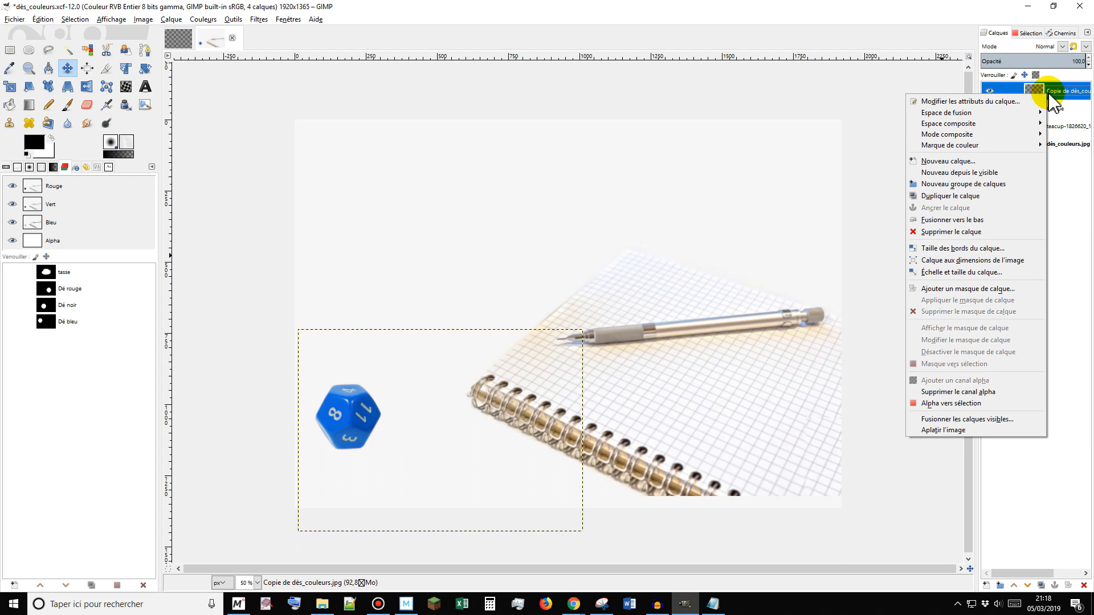
pyautogui.click(962, 261)
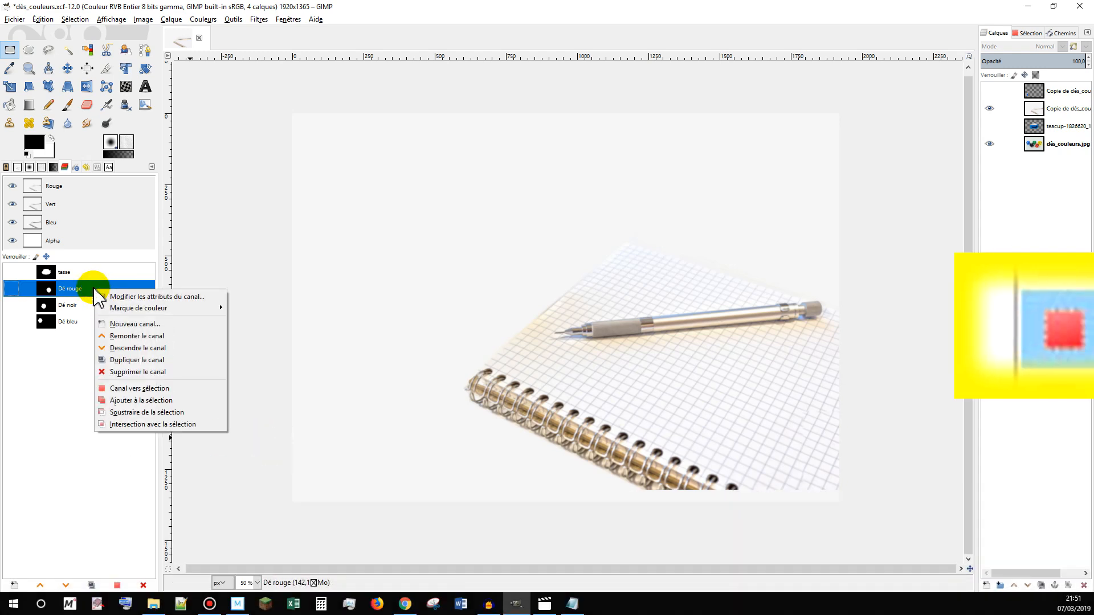
# Load the "Dé rouge" channel as a selection and add the "Dé noir" channel to it.
pyautogui.click(151, 390)
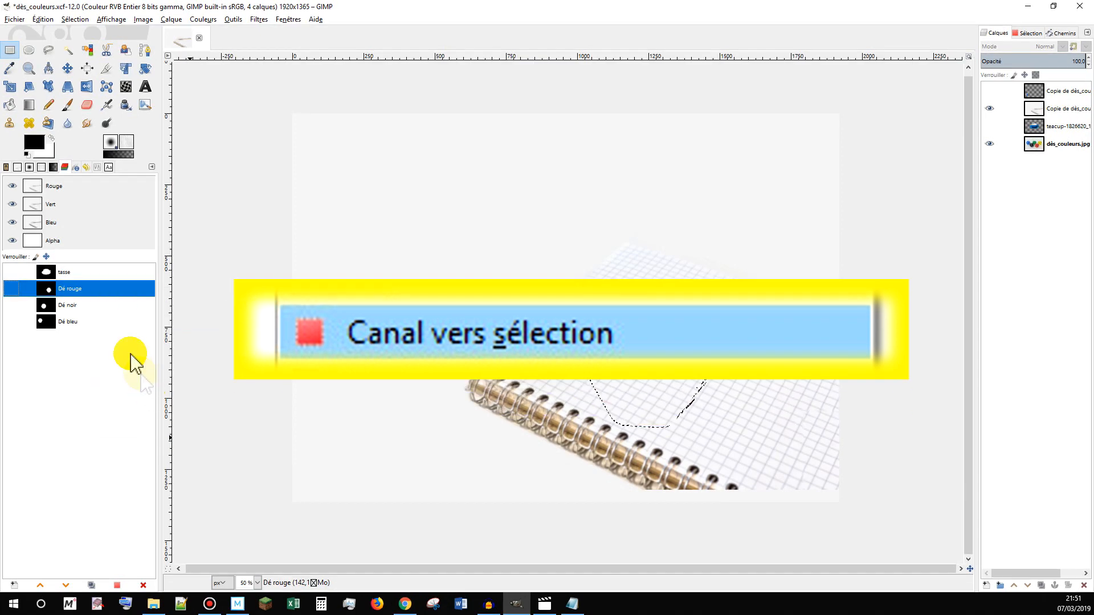
pyautogui.rightClick(74, 306)
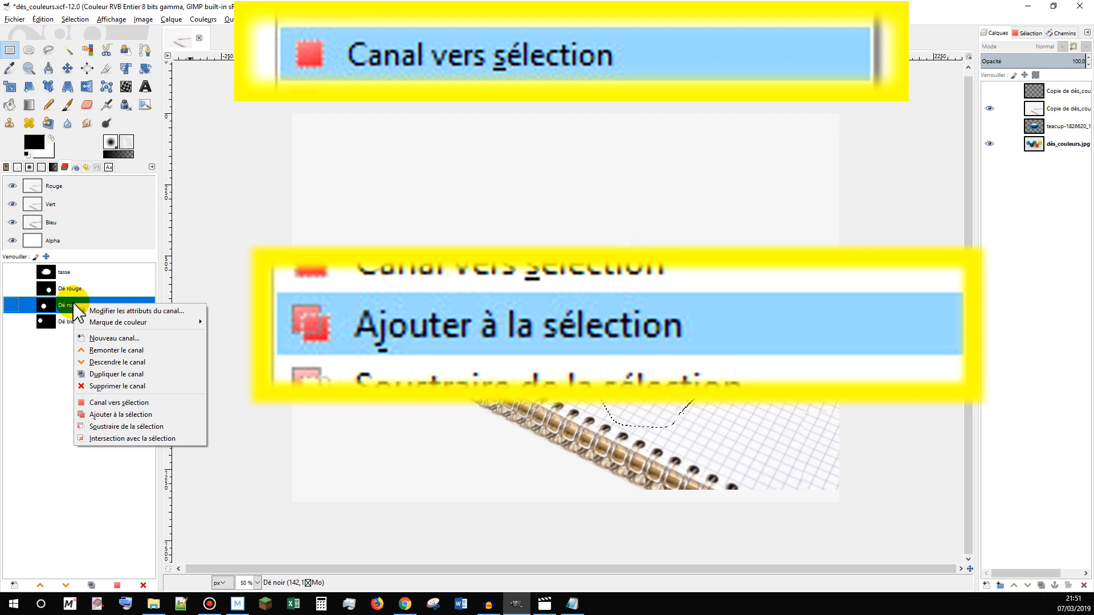
pyautogui.click(130, 414)
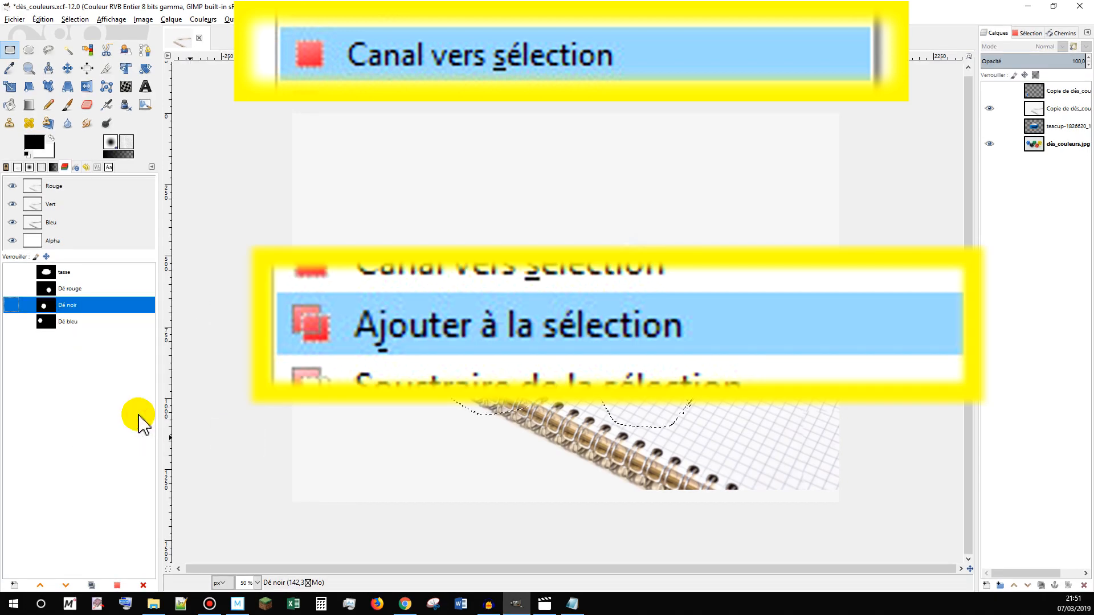
# Create a new channel named "Dés noir rouge" initialised from the combined selection.
pyautogui.click(13, 584)
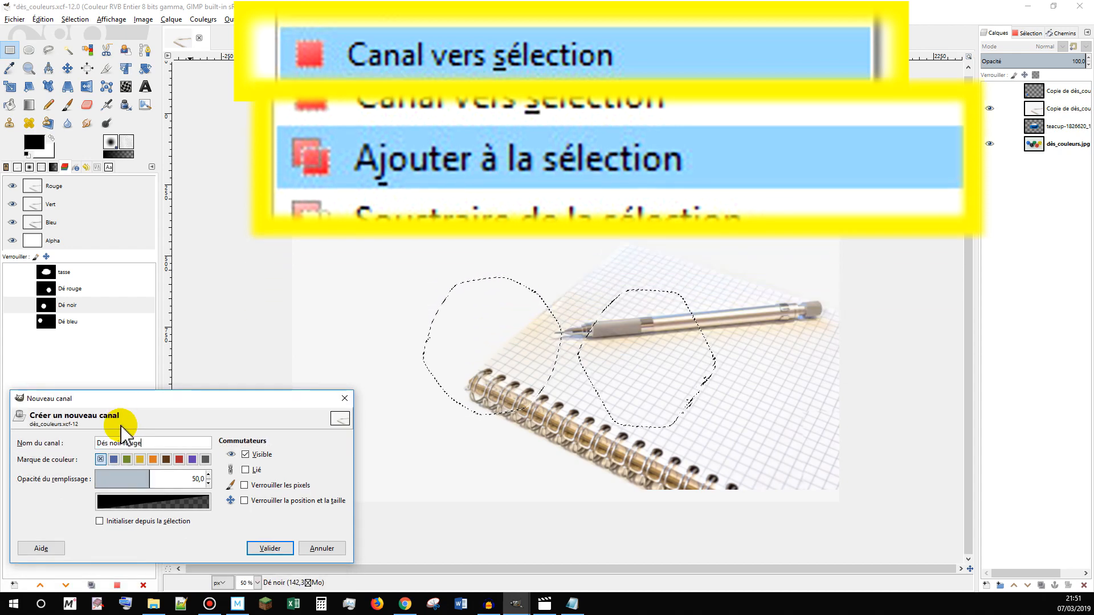
pyautogui.write('Dés noir rouge')
pyautogui.click(100, 521)
pyautogui.click(269, 548)
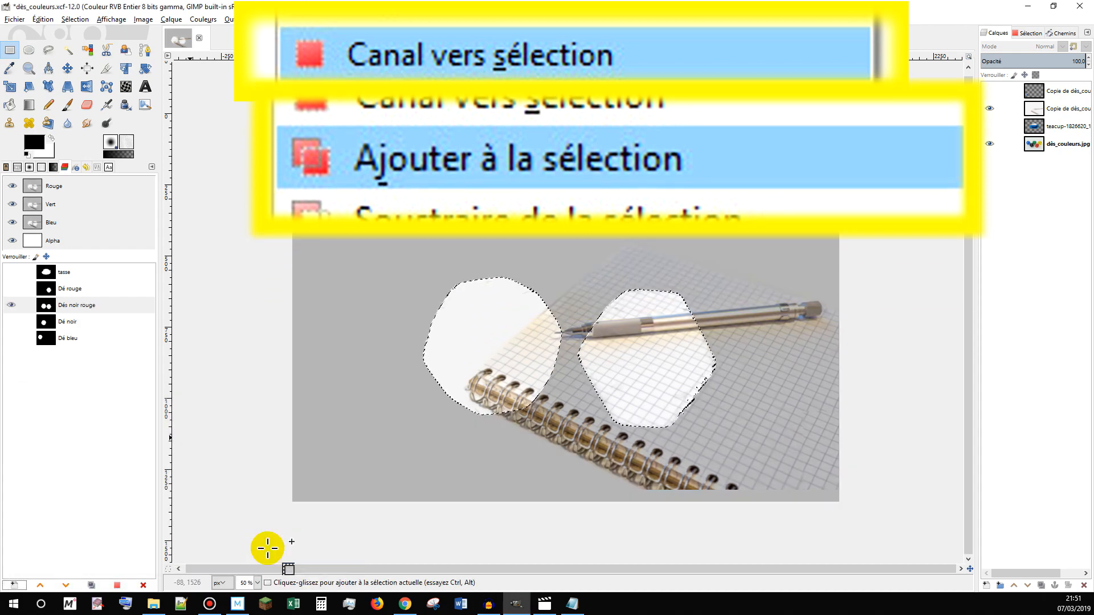
# Add a layer mask to the dés_couleurs.jpg layer initialised from the "Dés noir rouge" channel, and hide the notebook layer.
pyautogui.rightClick(1068, 154)
pyautogui.click(968, 344)
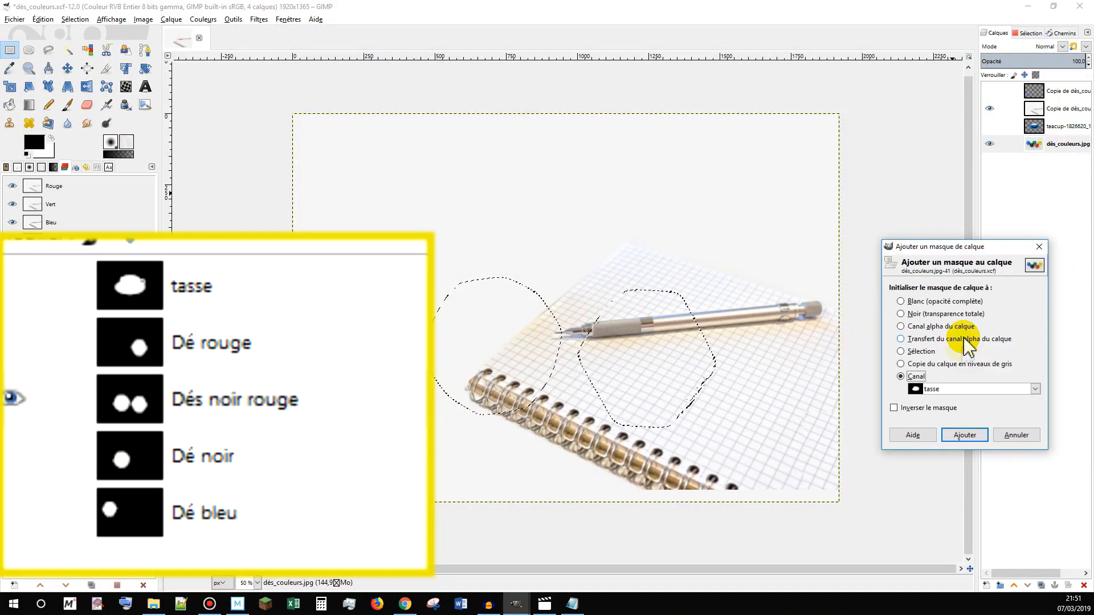
pyautogui.click(962, 390)
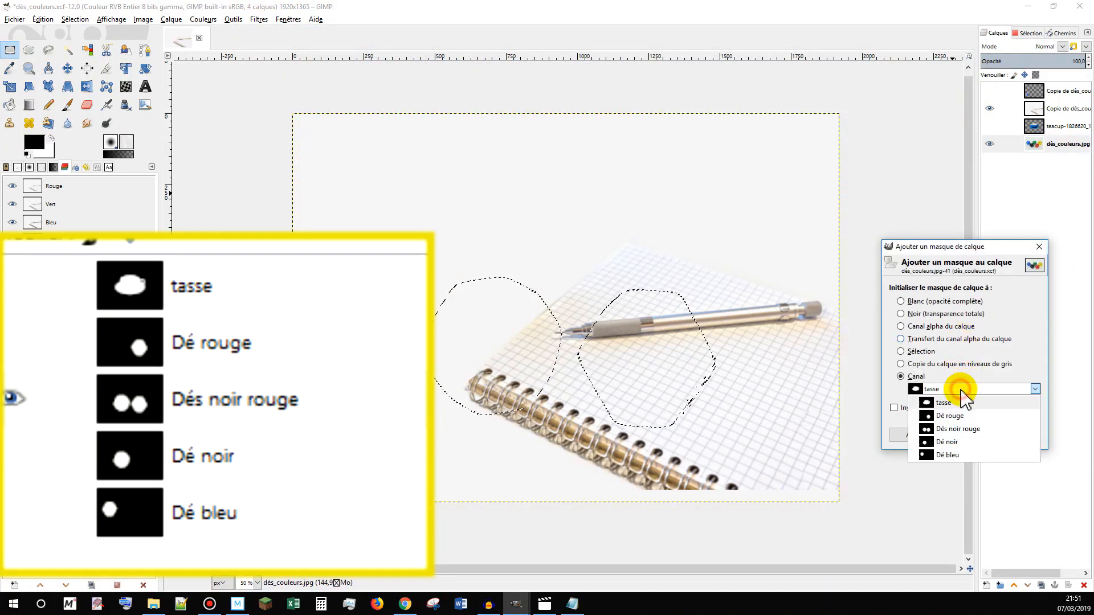
pyautogui.click(963, 429)
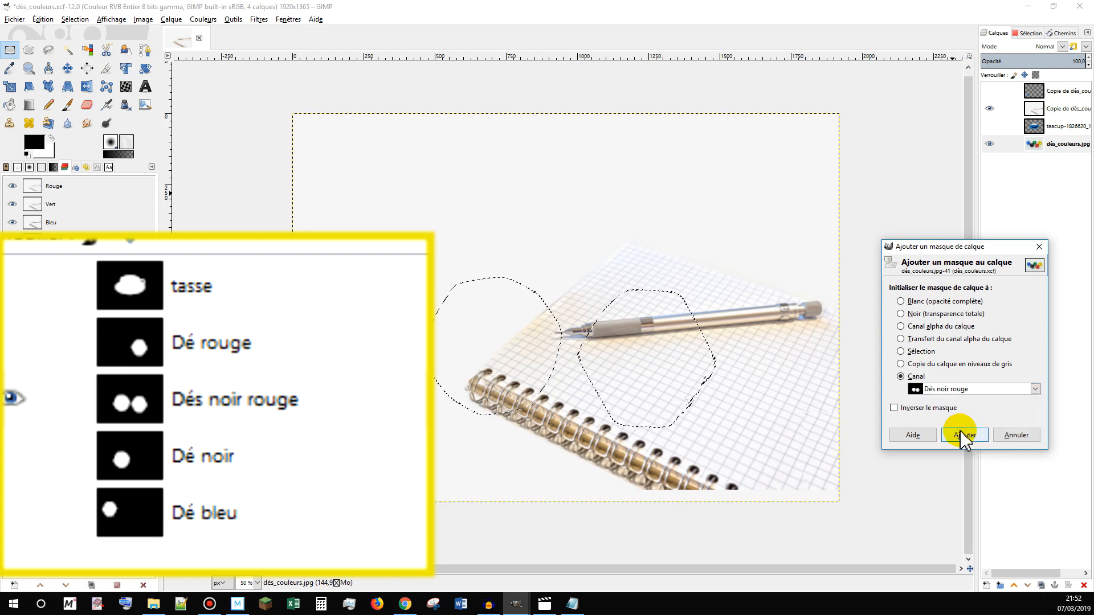
pyautogui.click(964, 436)
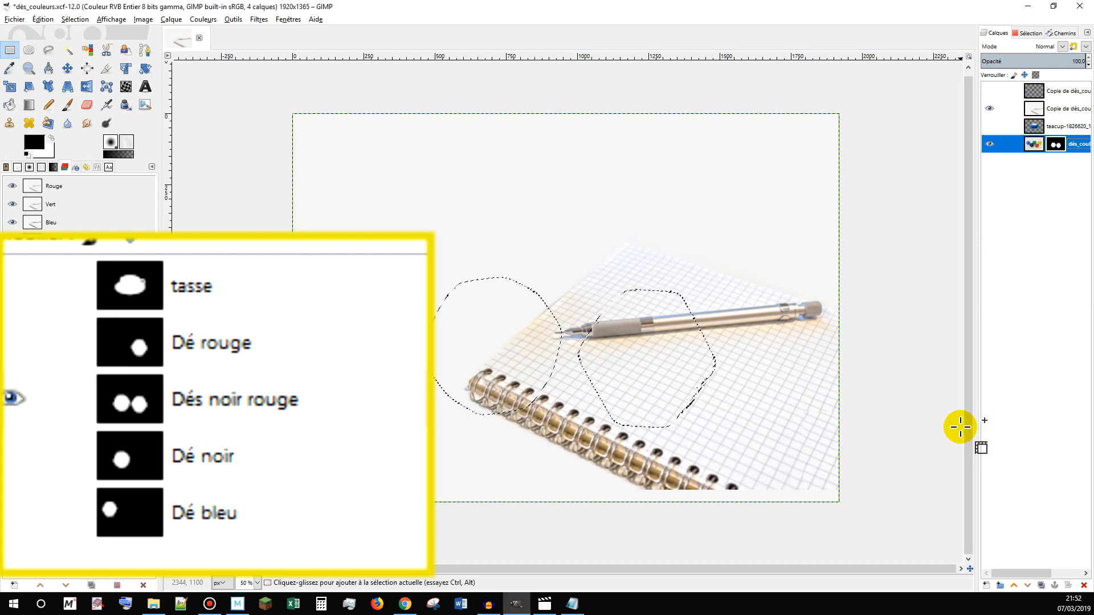
pyautogui.click(990, 109)
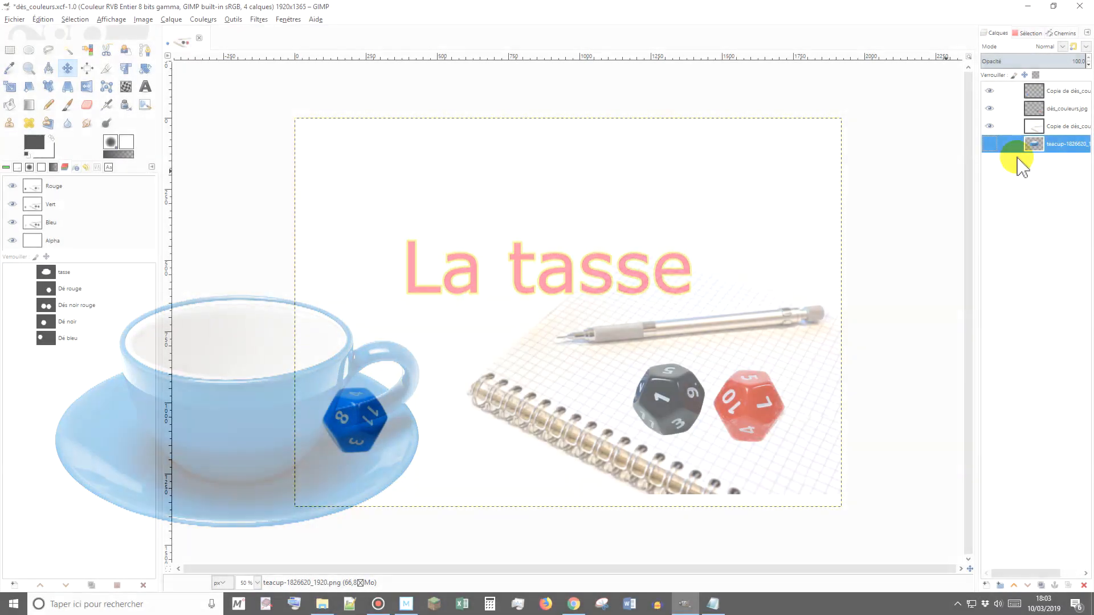
# Show the teacup layer, place it just above the notebook layer, and scale it to 1500 px wide.
pyautogui.click(990, 143)
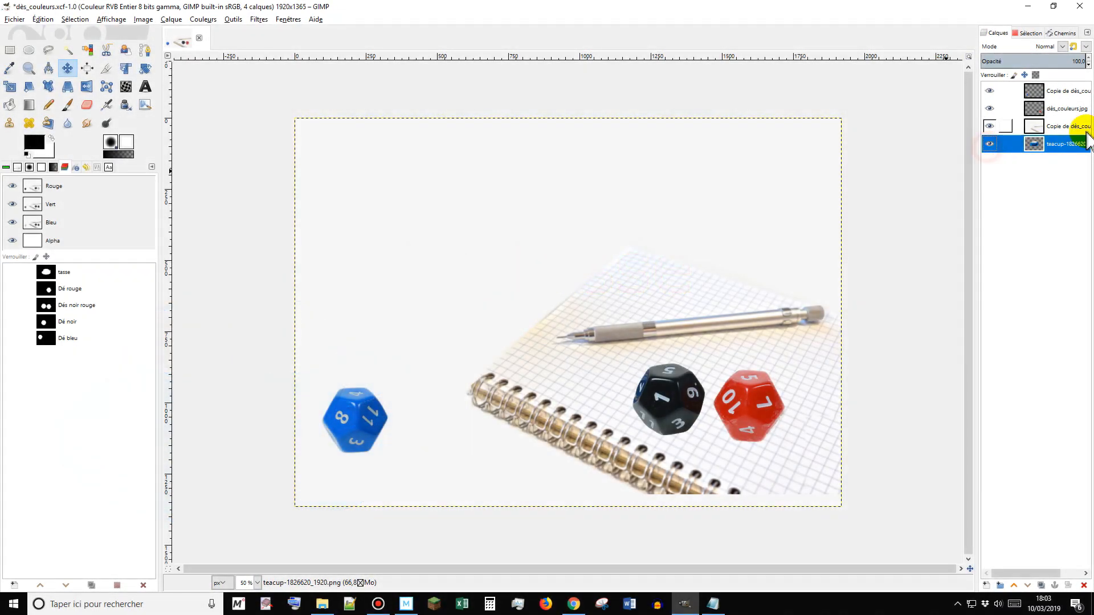
pyautogui.moveTo(1086, 137); pyautogui.dragTo(1061, 125)
pyautogui.click(171, 19)
pyautogui.click(197, 196)
pyautogui.write('1500')
pyautogui.click(578, 377)
# Move the teacup to the empty area above the blue die and fit its layer to the image size.
pyautogui.moveTo(549, 301); pyautogui.dragTo(414, 255)
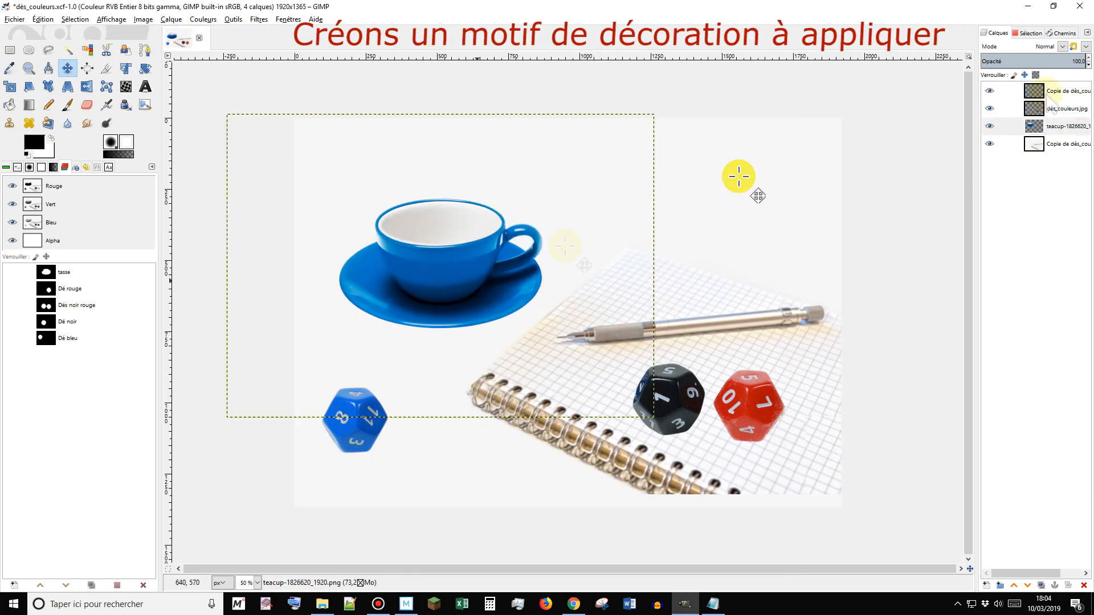
pyautogui.rightClick(1060, 126)
pyautogui.click(1010, 303)
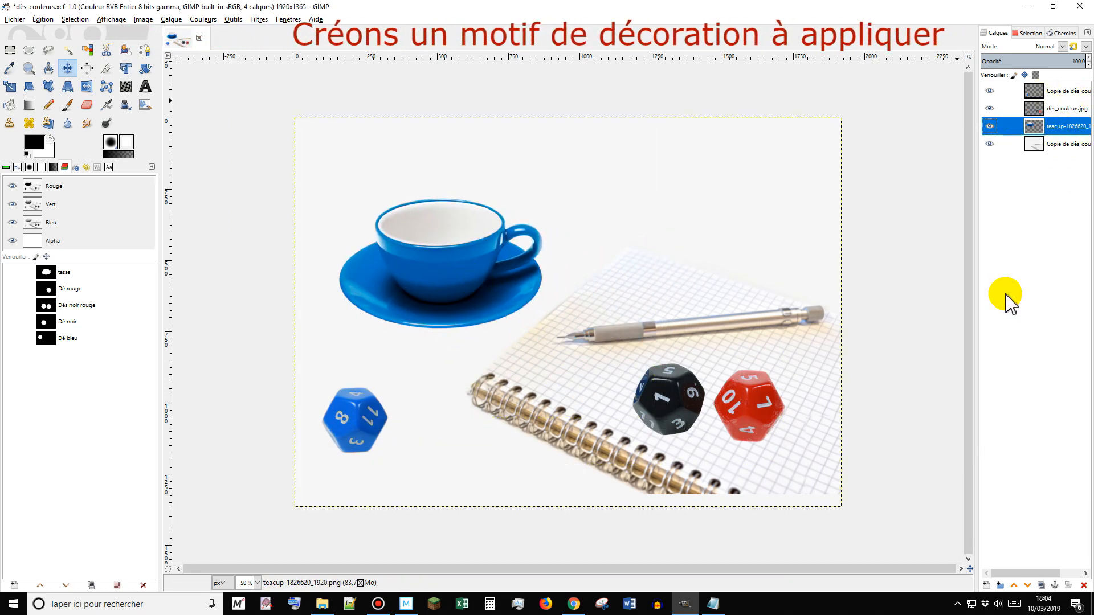
# Create a new layer above the teacup layer and fill it with the Blue Squares pattern.
pyautogui.click(986, 585)
pyautogui.click(991, 576)
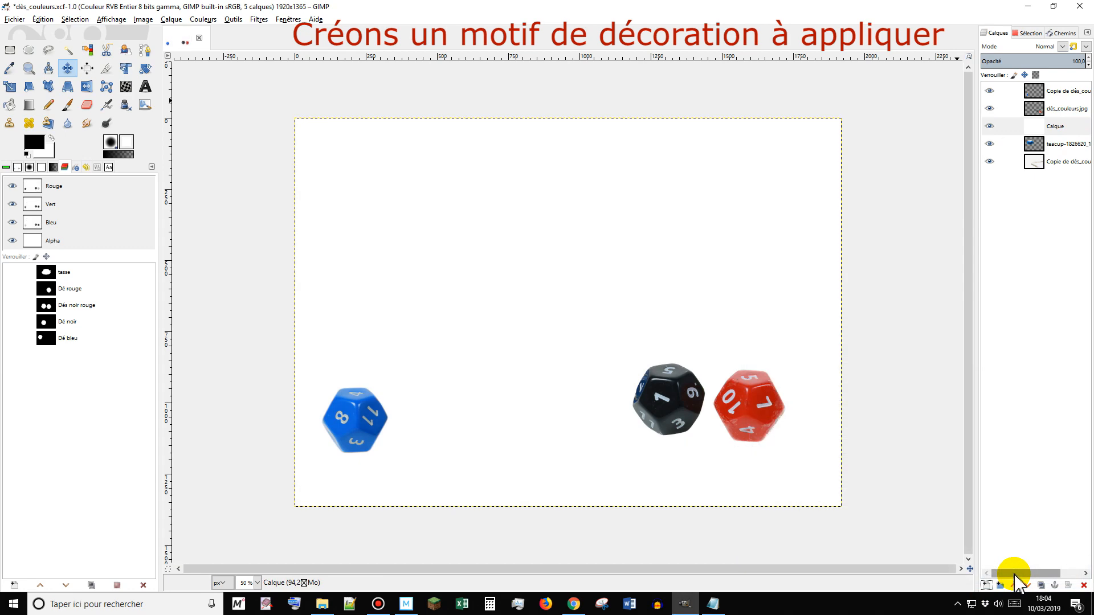
pyautogui.click(127, 143)
pyautogui.click(110, 207)
pyautogui.hotkey('shift', 'b')
pyautogui.click(507, 285)
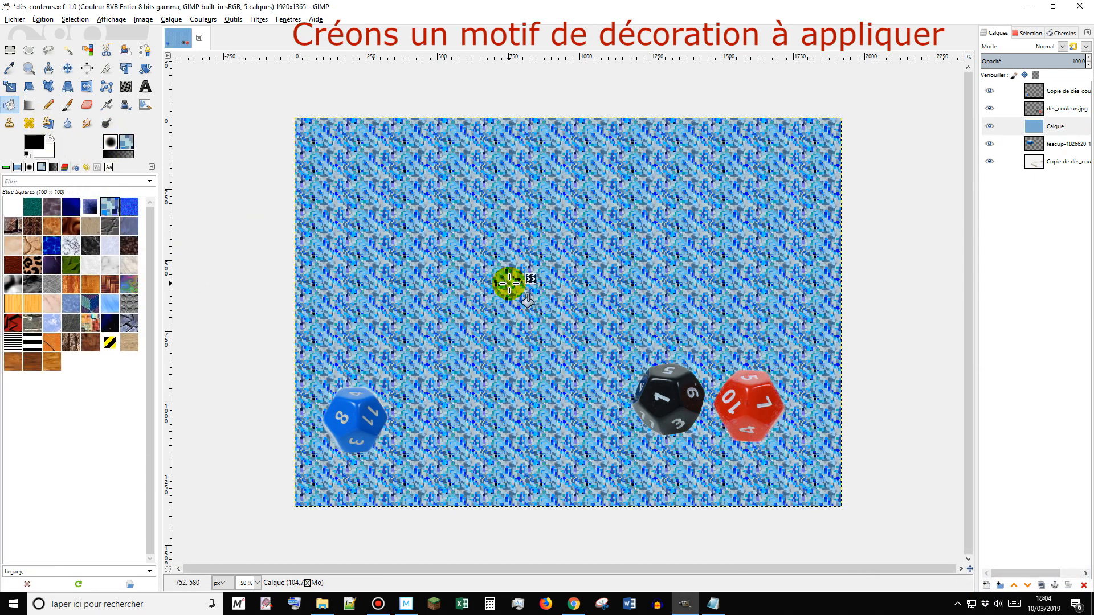
# Hide both dice layers and add a mask to the pattern layer initialised from the "tasse" channel.
pyautogui.click(989, 91)
pyautogui.click(989, 108)
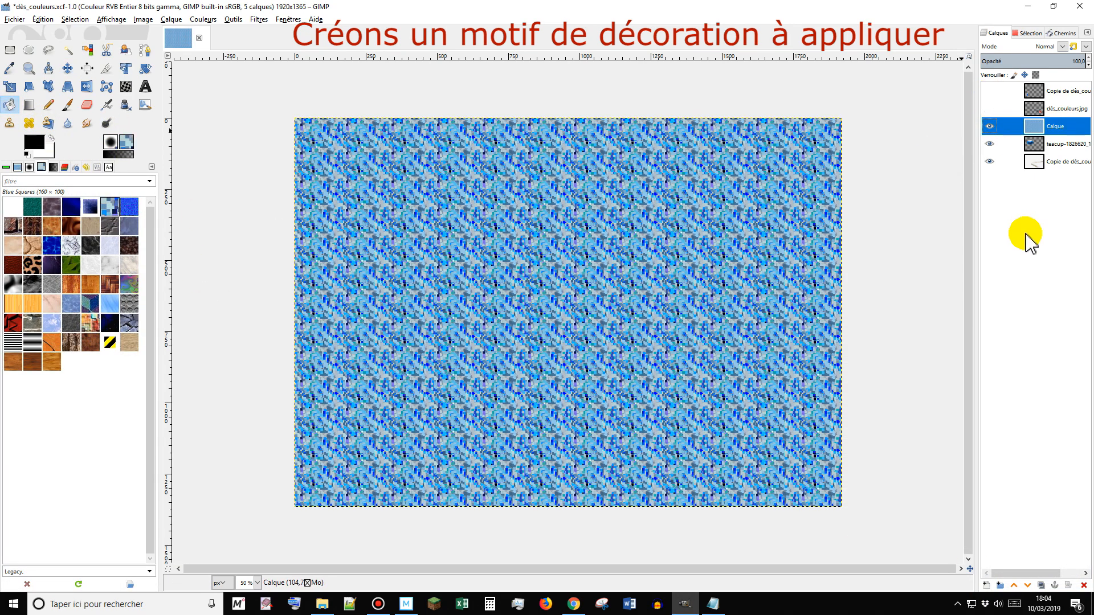
pyautogui.rightClick(1050, 126)
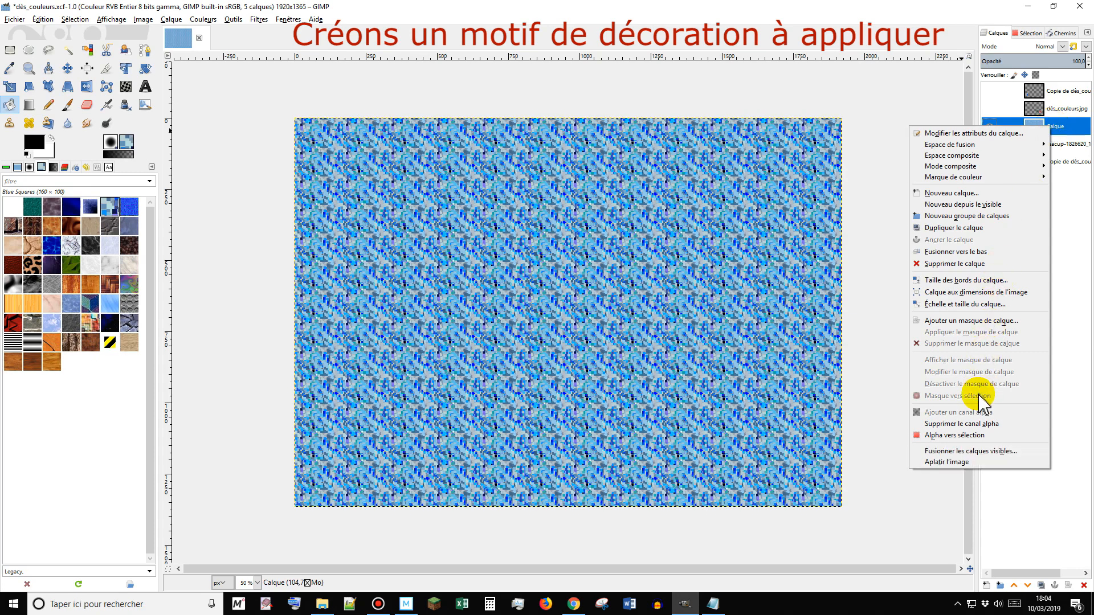
pyautogui.click(972, 320)
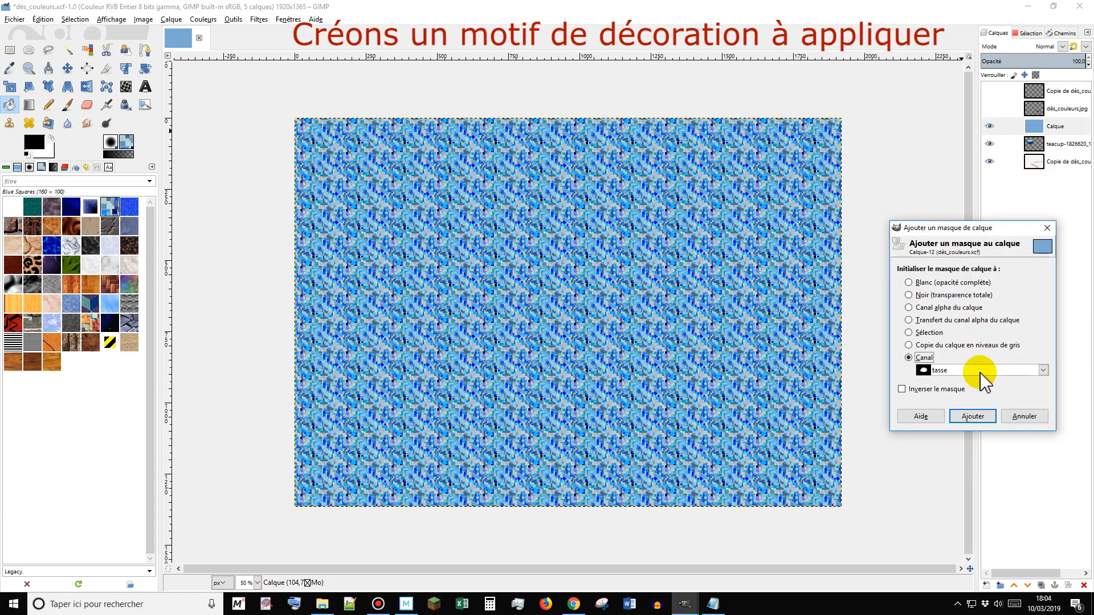
pyautogui.click(971, 415)
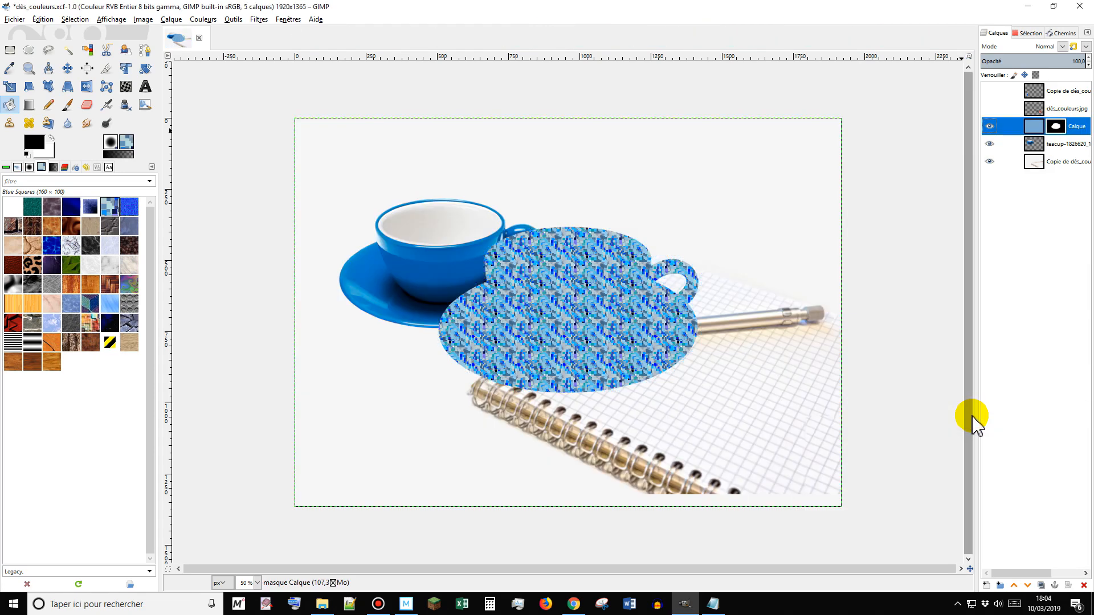
# Apply the pattern layer's mask and scale the layer proportionally to 500 px wide.
pyautogui.rightClick(1058, 128)
pyautogui.click(984, 337)
pyautogui.click(171, 19)
pyautogui.click(201, 196)
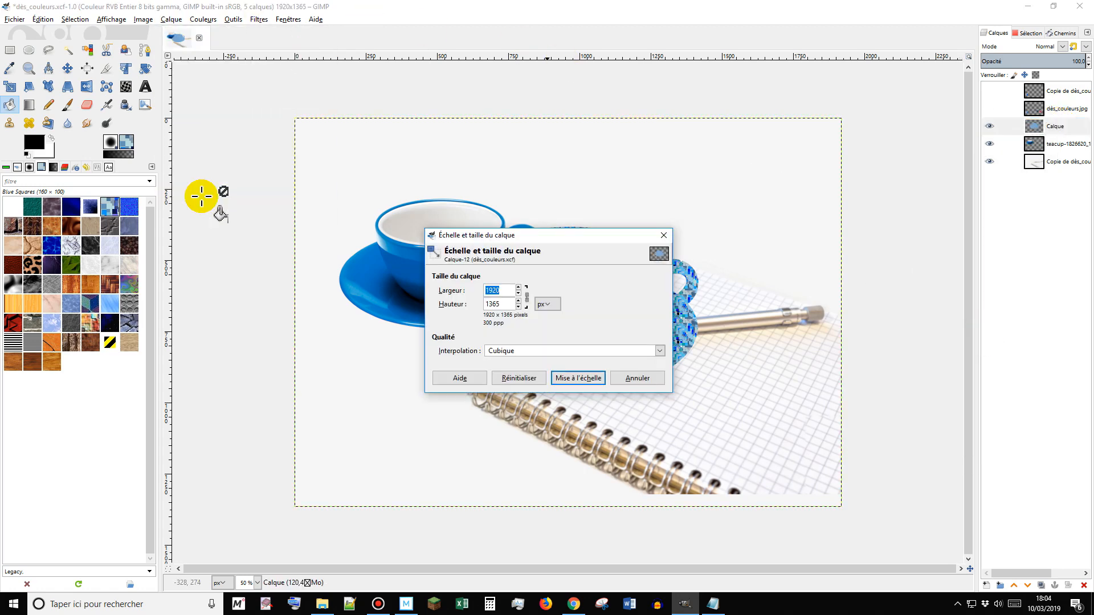
pyautogui.click(578, 378)
pyautogui.click(171, 19)
pyautogui.click(201, 195)
pyautogui.write('500')
pyautogui.click(582, 376)
# Move the small cup-shaped motif onto the front of the teacup and fit its layer to the image size.
pyautogui.click(67, 68)
pyautogui.moveTo(564, 309); pyautogui.dragTo(434, 269)
pyautogui.rightClick(1055, 114)
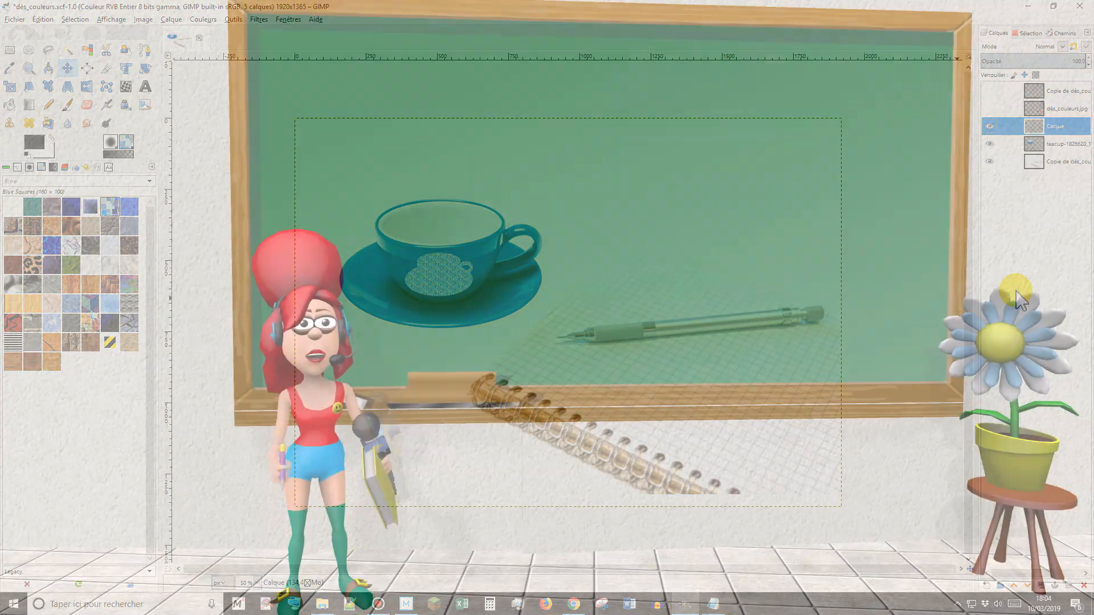